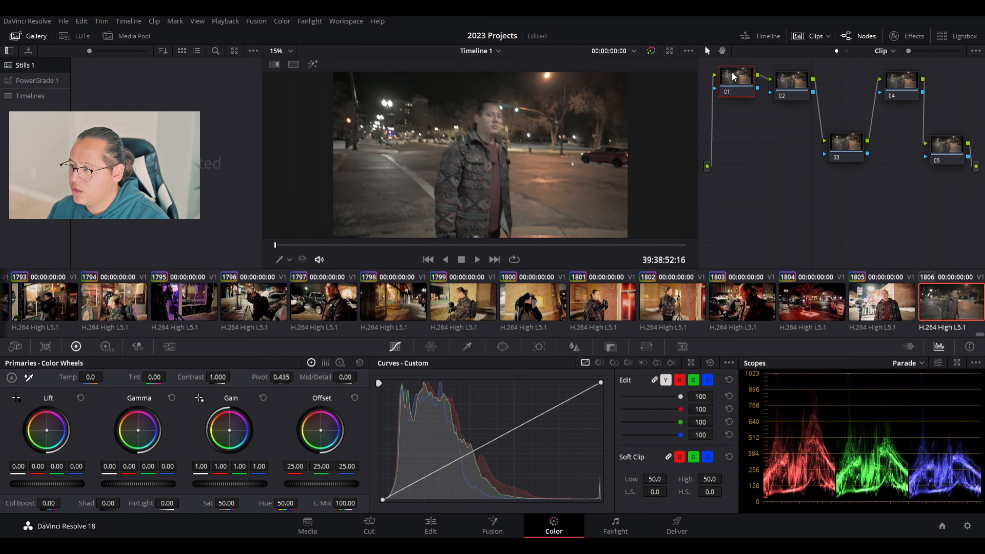
# Arrange the five nodes in a zigzag, with 02 and 04 down and 03 and 05 up.
pyautogui.moveTo(799, 85); pyautogui.dragTo(781, 156)
pyautogui.moveTo(851, 150); pyautogui.dragTo(816, 90)
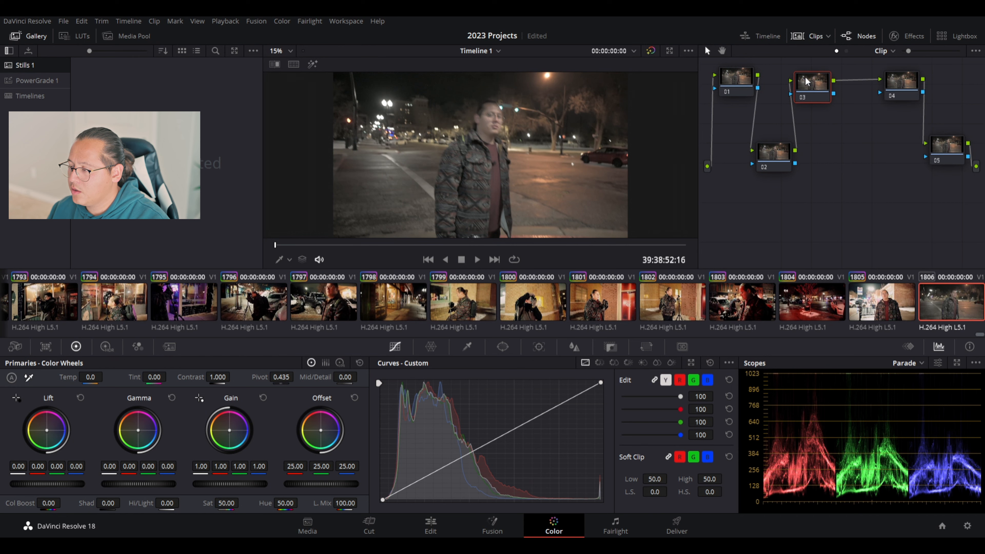
pyautogui.moveTo(897, 83); pyautogui.dragTo(852, 156)
pyautogui.moveTo(947, 148); pyautogui.dragTo(900, 80)
pyautogui.moveTo(752, 86); pyautogui.dragTo(754, 89)
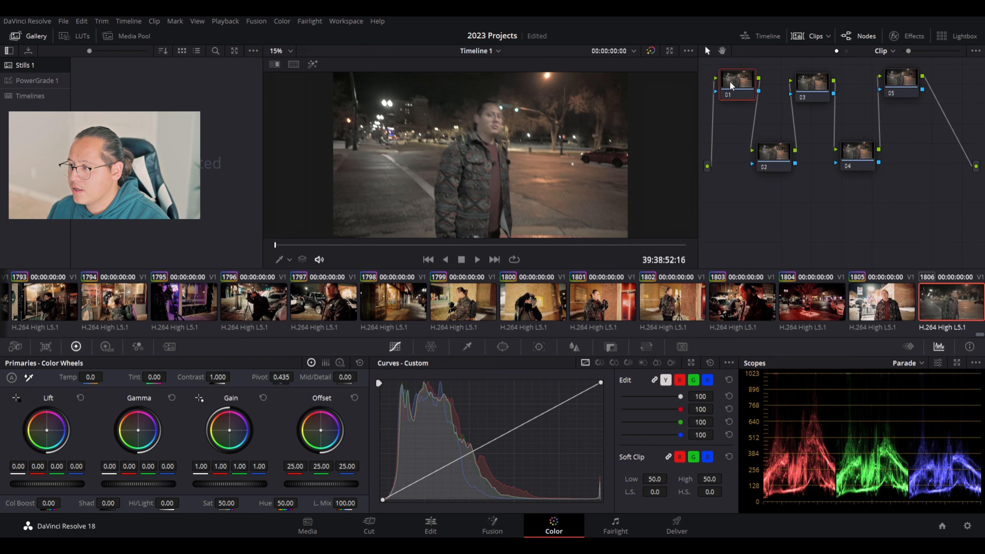
# Switch the selection between nodes 01 and 02 several times, then show the Effects library.
pyautogui.click(776, 152)
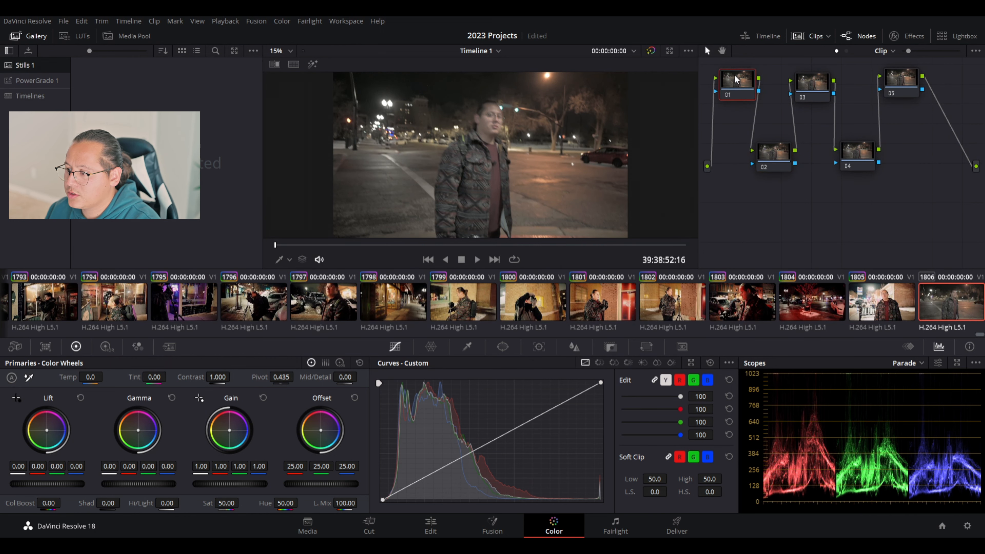
pyautogui.click(734, 84)
pyautogui.click(770, 154)
pyautogui.click(741, 83)
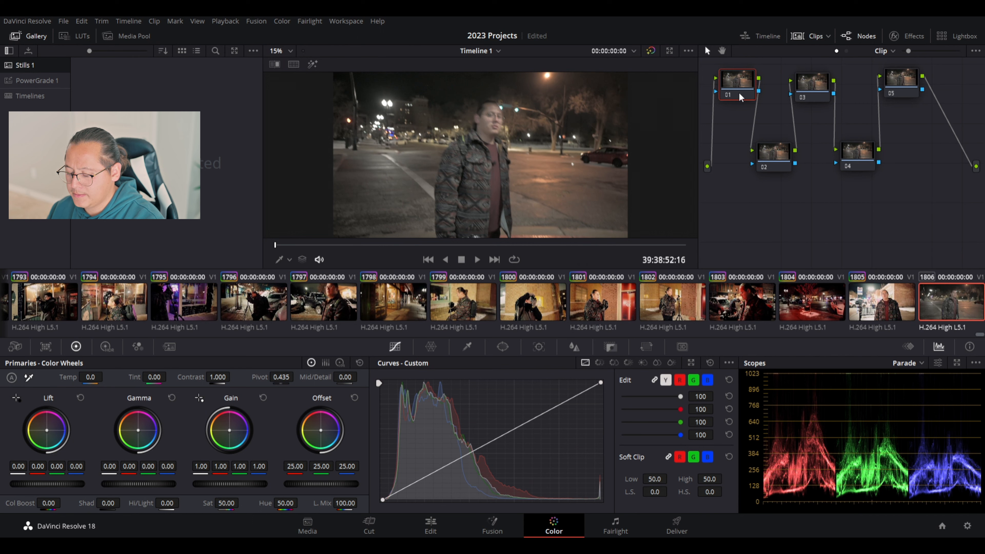
pyautogui.click(767, 162)
pyautogui.click(733, 79)
pyautogui.click(772, 162)
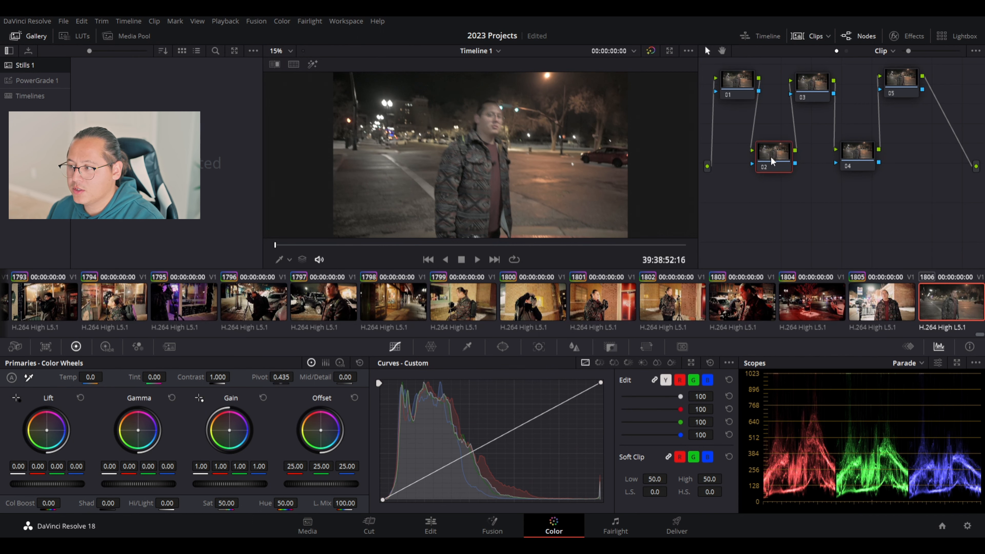
pyautogui.click(736, 85)
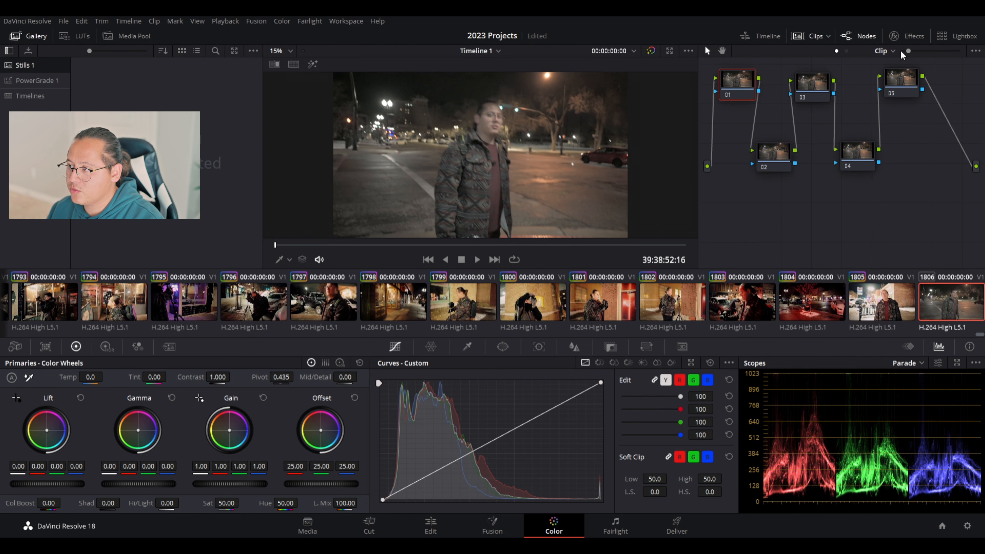
pyautogui.click(896, 38)
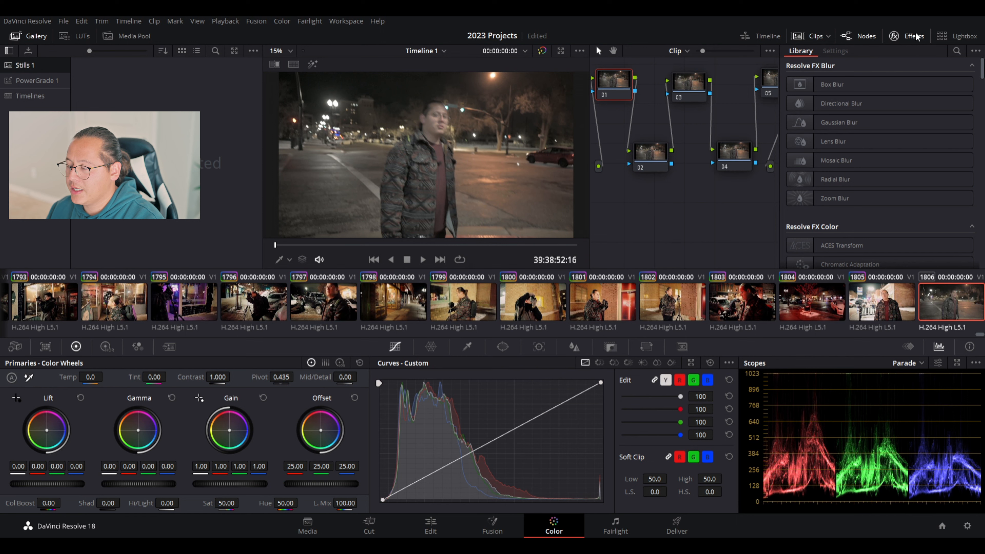
# Scroll to Resolve FX Color and drop Color Space Transform onto node 01.
pyautogui.moveTo(981, 68); pyautogui.dragTo(980, 85)
pyautogui.click(888, 140)
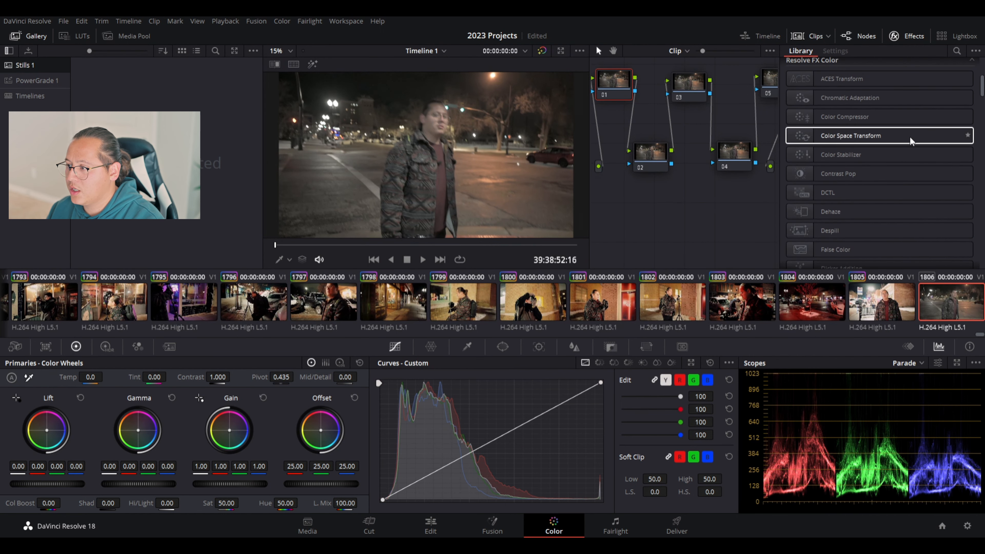
pyautogui.moveTo(888, 141); pyautogui.dragTo(607, 86)
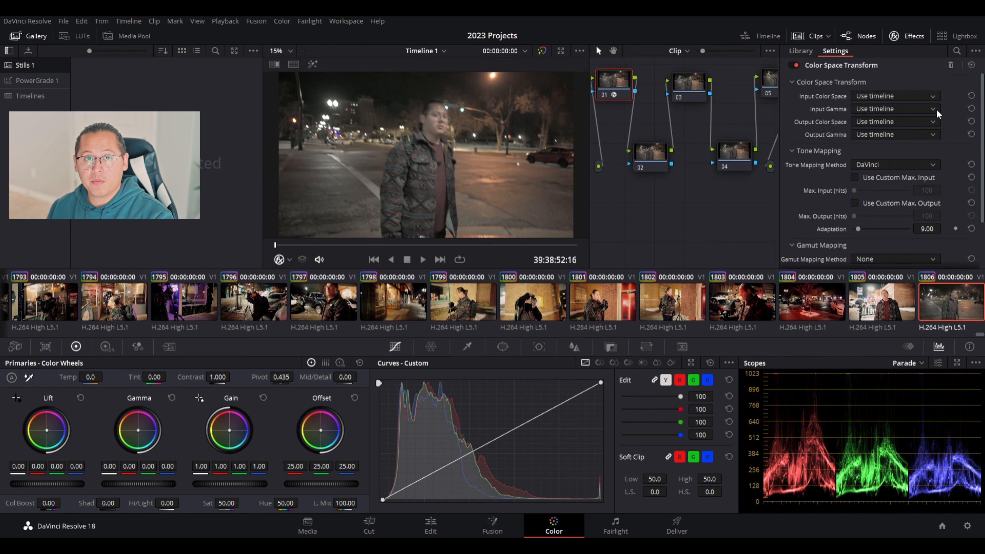
# Set Input Color Space to Blackmagic Wide Gamut Gen 4 and collapse the Tone Mapping section.
pyautogui.click(919, 171)
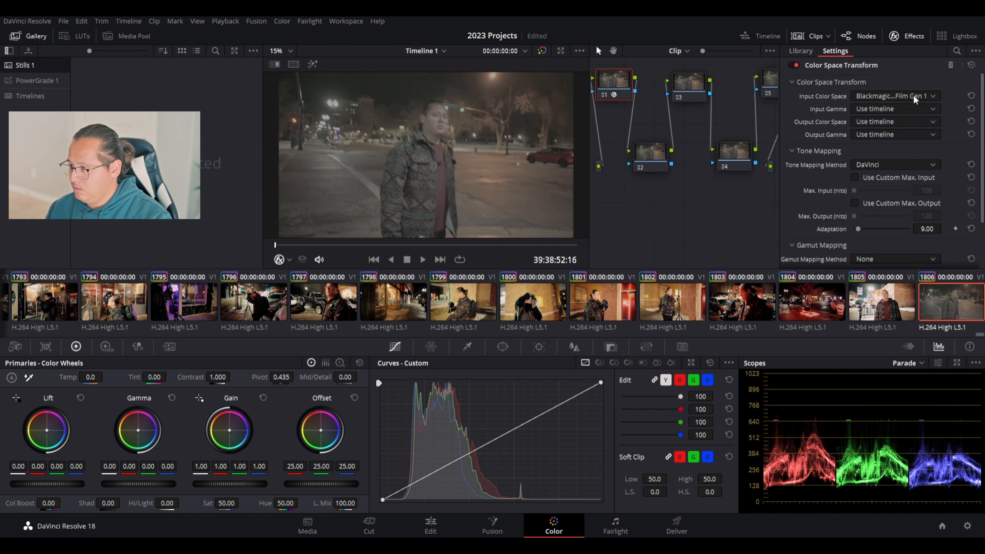
pyautogui.scroll(-3, 913, 96)
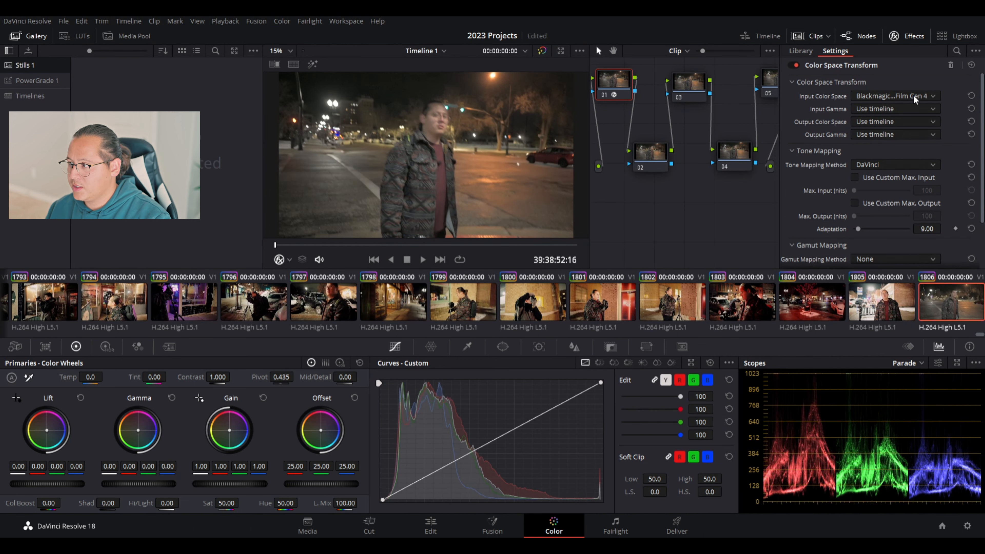
pyautogui.scroll(-1, 911, 97)
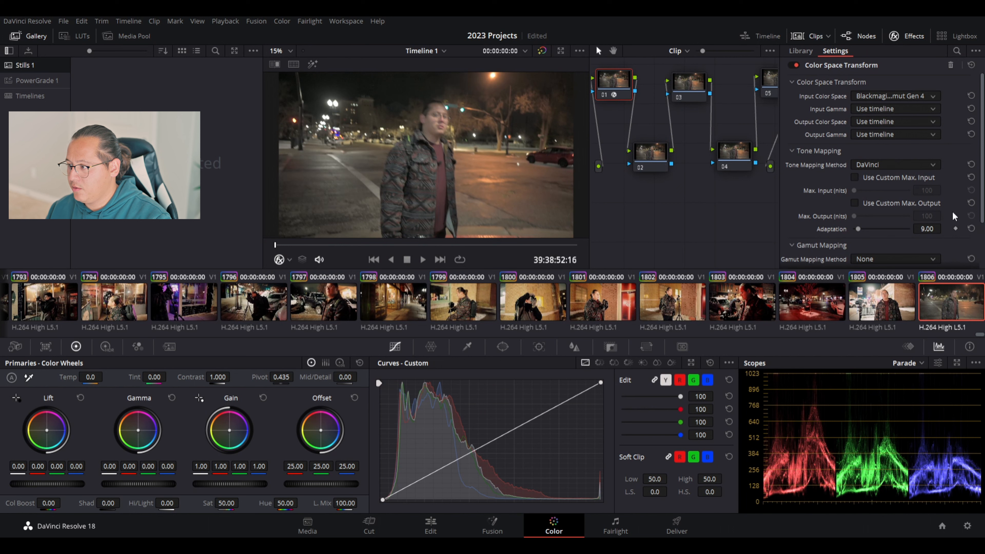
pyautogui.scroll(-1, 900, 101)
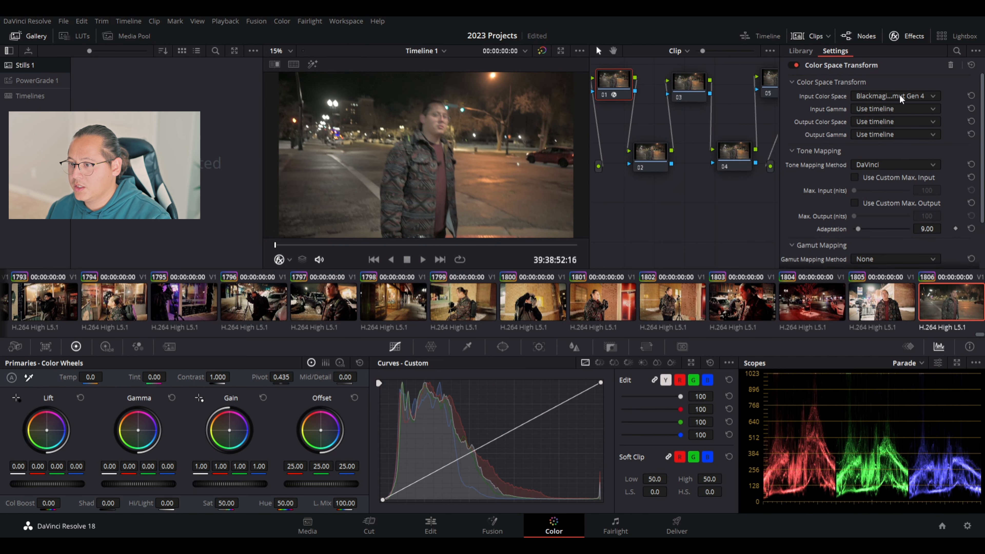
pyautogui.scroll(1, 900, 100)
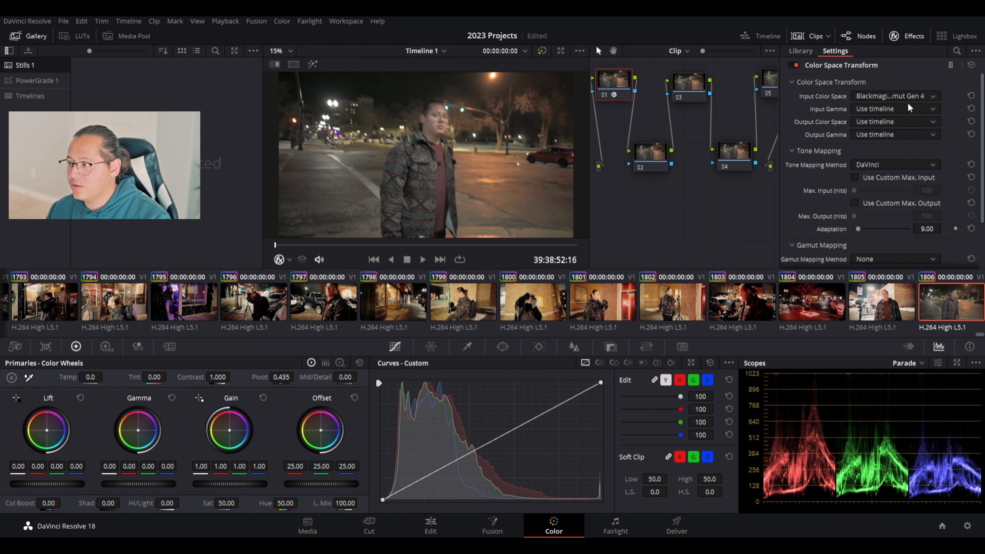
pyautogui.click(819, 82)
pyautogui.click(815, 99)
pyautogui.click(815, 81)
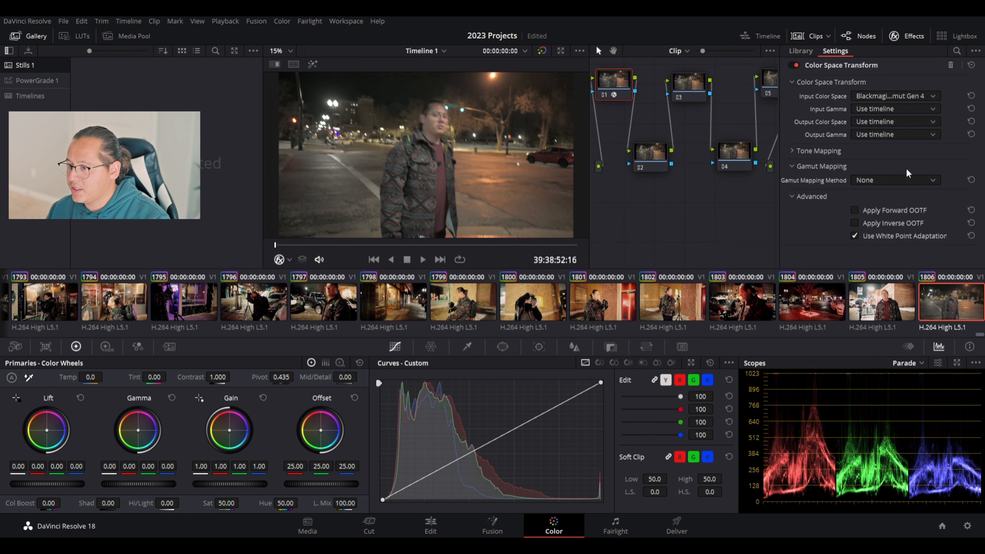
pyautogui.scroll(-4, 896, 98)
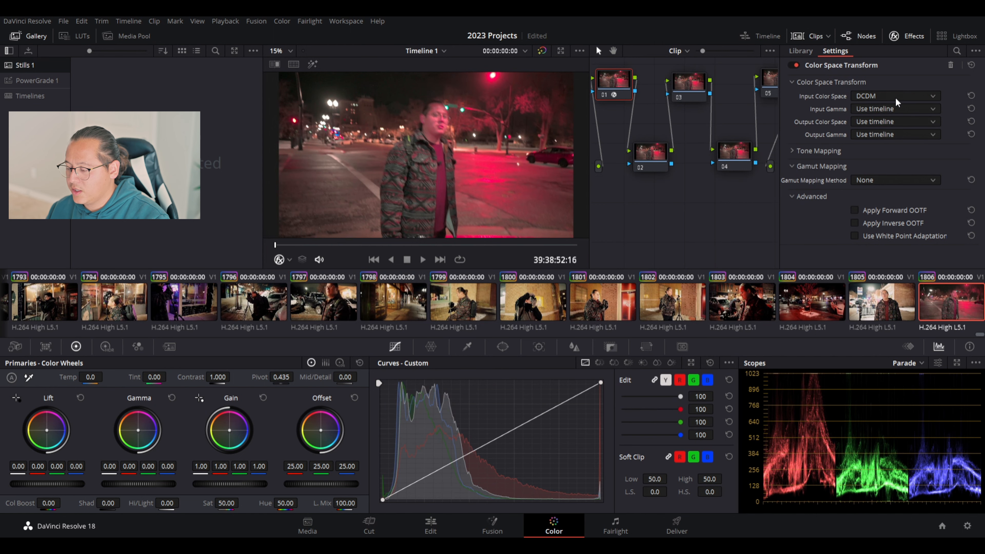
pyautogui.scroll(-3, 895, 97)
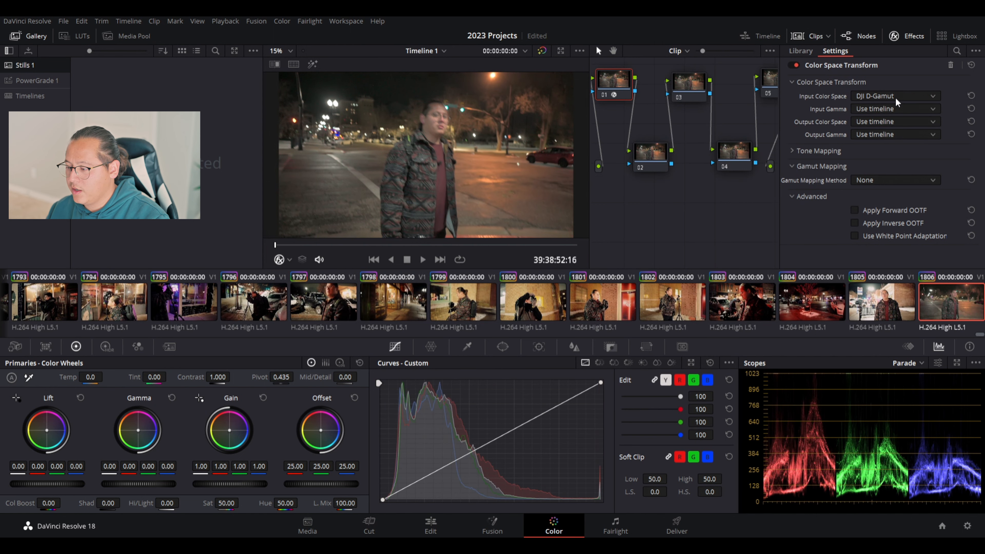
pyautogui.scroll(-4, 895, 97)
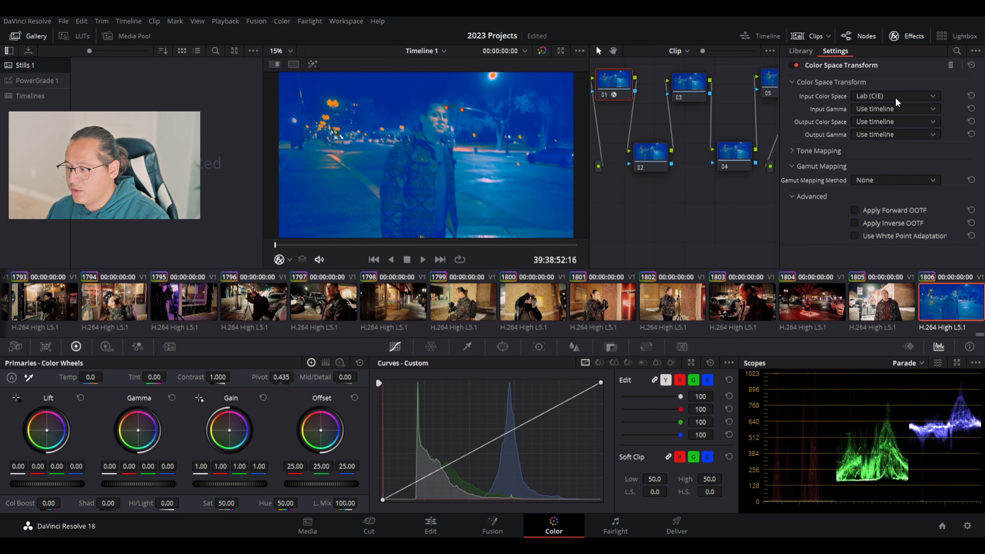
pyautogui.scroll(-2, 895, 97)
pyautogui.scroll(8, 895, 97)
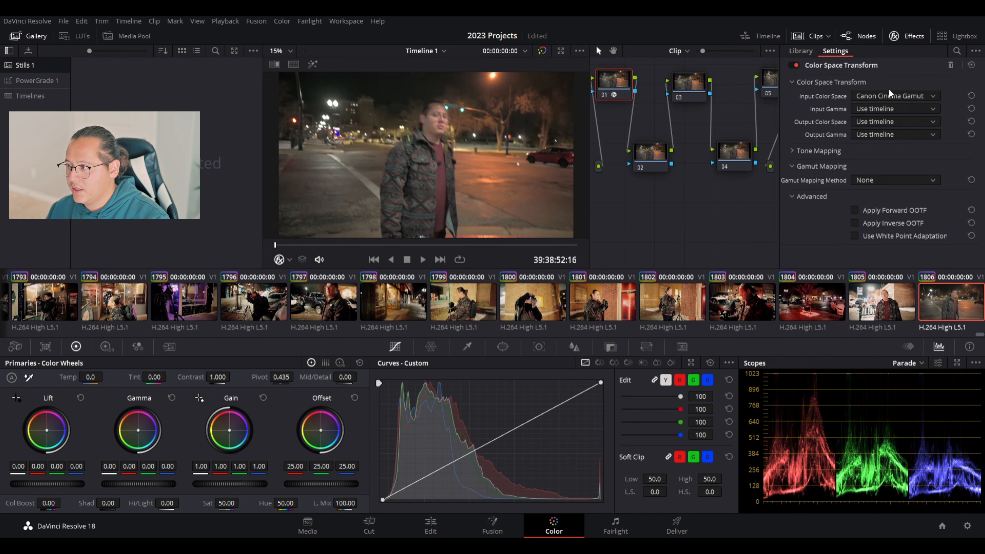
pyautogui.scroll(2, 888, 93)
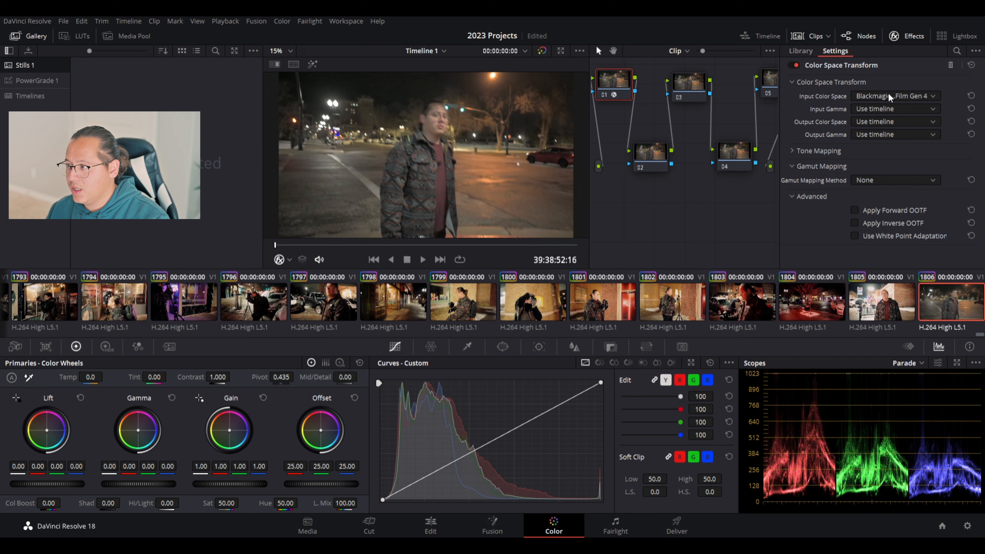
pyautogui.scroll(2, 888, 92)
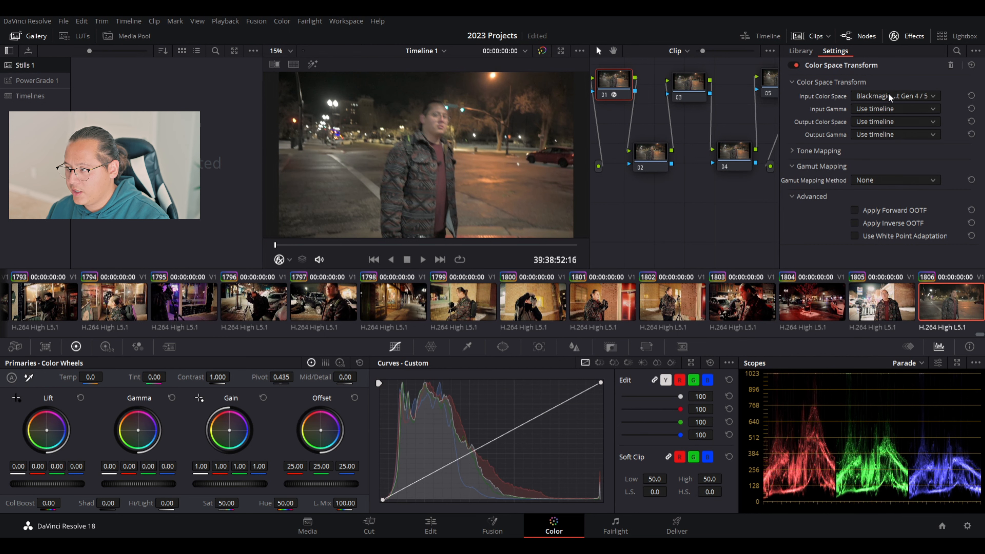
pyautogui.scroll(-1, 888, 93)
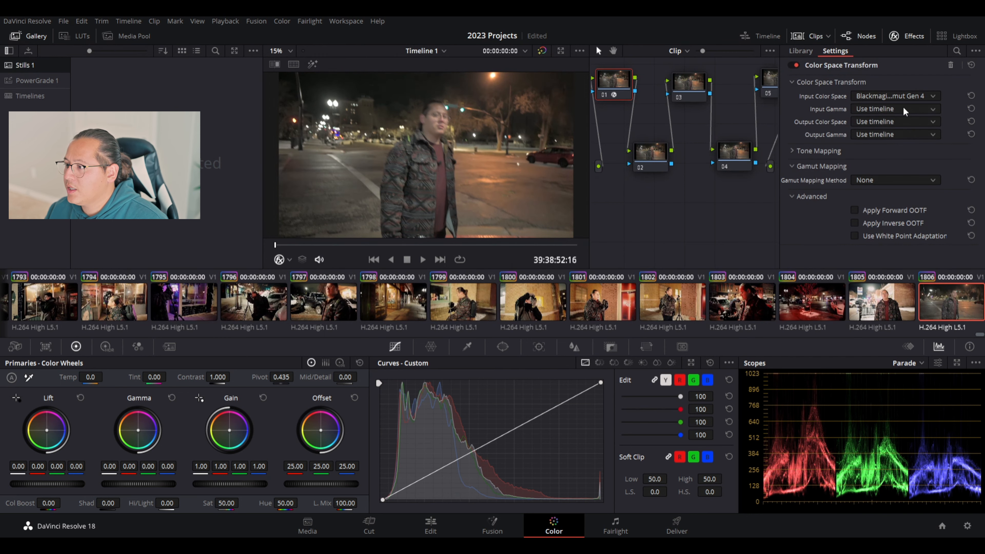
# Set Input Gamma to Blackmagic Design Film Gen 4, keeping Apply Forward OOTF checked.
pyautogui.scroll(-3, 908, 111)
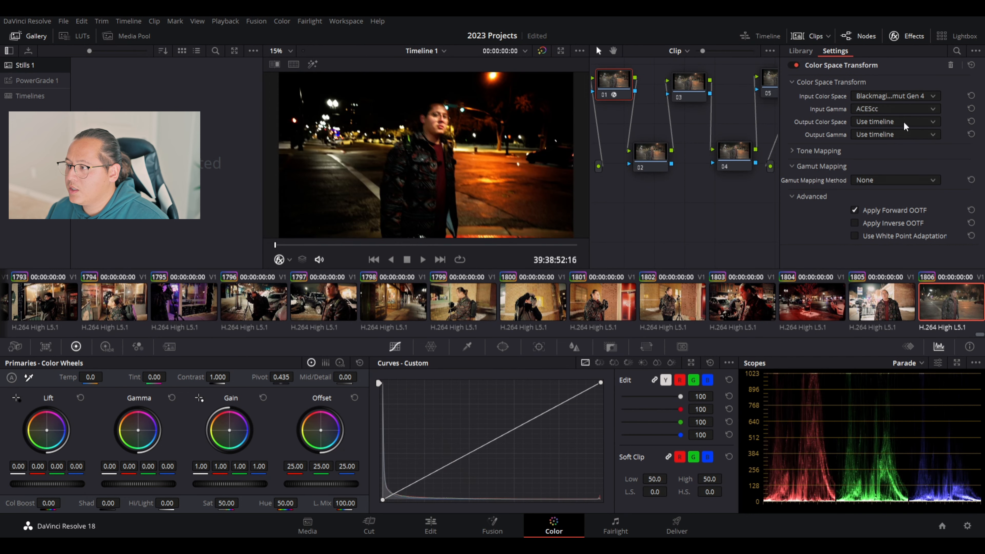
pyautogui.scroll(-4, 907, 110)
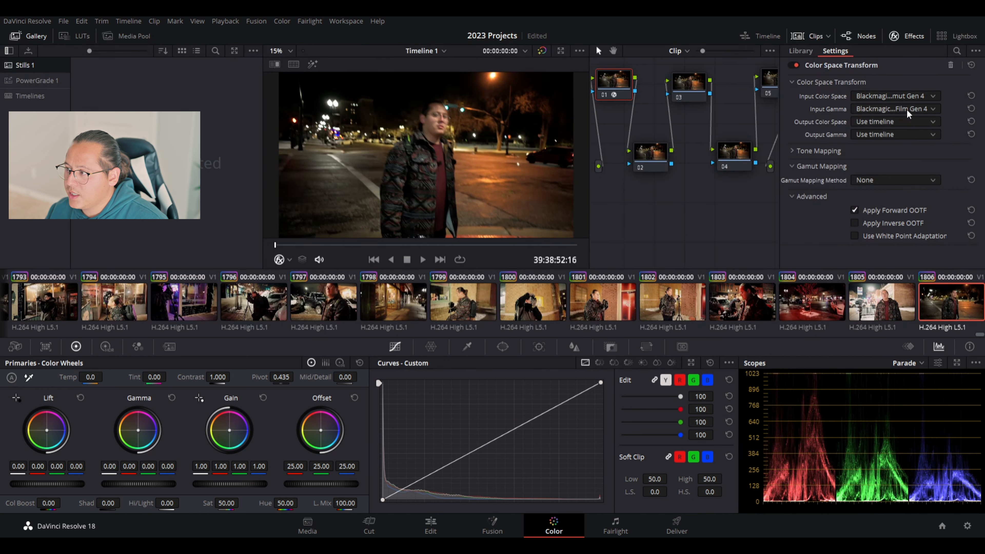
pyautogui.scroll(-1, 908, 110)
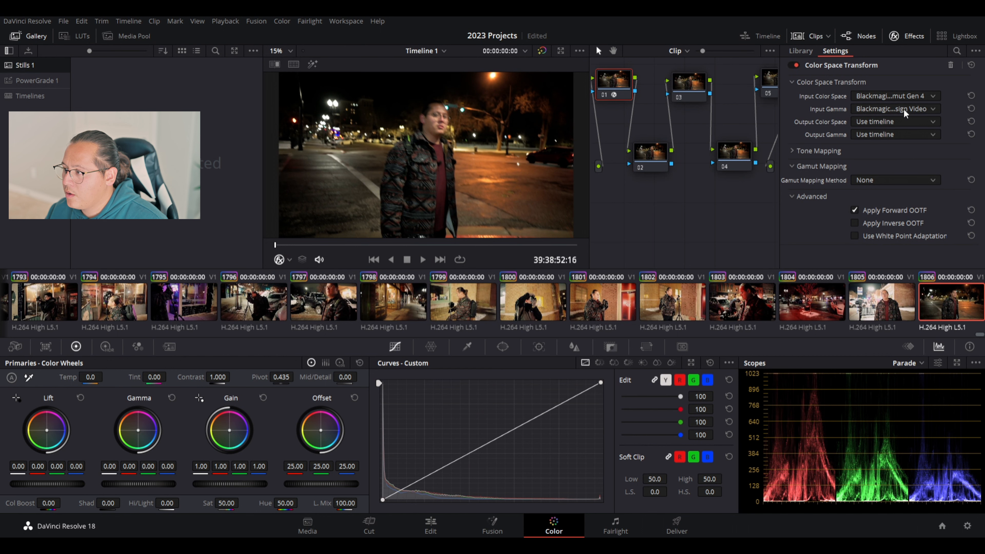
pyautogui.click(897, 209)
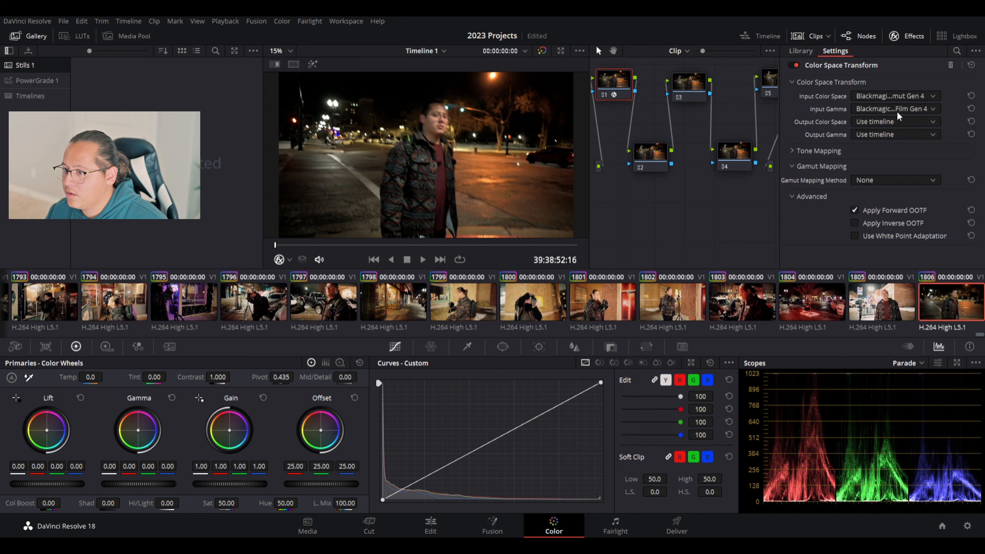
pyautogui.scroll(-1, 887, 112)
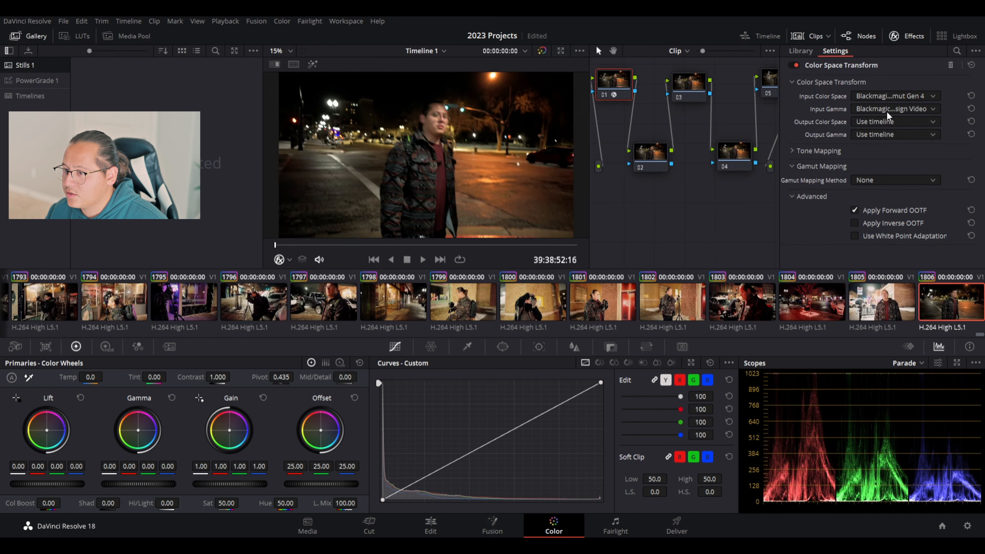
pyautogui.scroll(-2, 887, 111)
pyautogui.scroll(3, 886, 111)
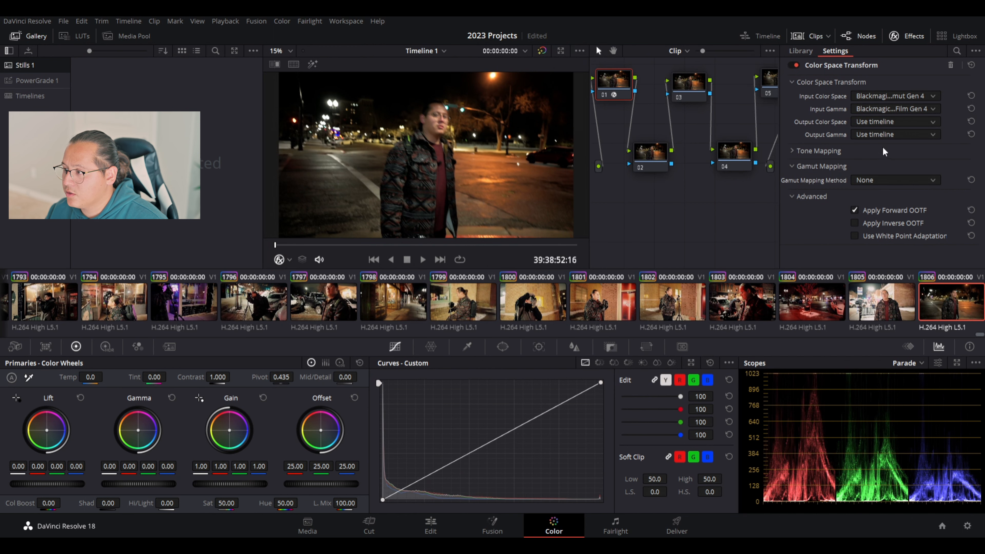
pyautogui.scroll(-1, 894, 124)
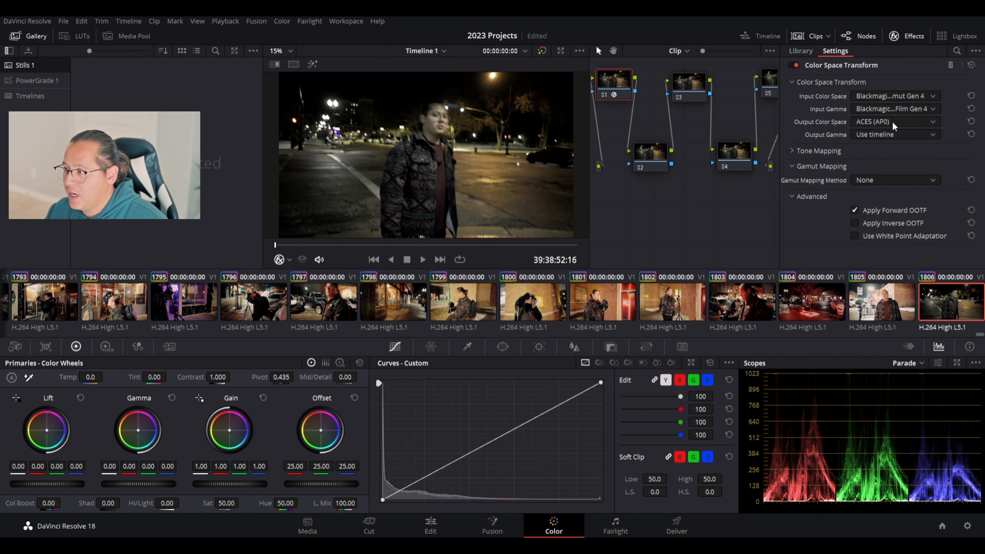
# Change output gamma from ARIB STD-B67 HLG to Blackmagic Design Video Gen 4, close the settings, and widen the viewer.
pyautogui.scroll(-5, 890, 124)
pyautogui.scroll(-2, 890, 122)
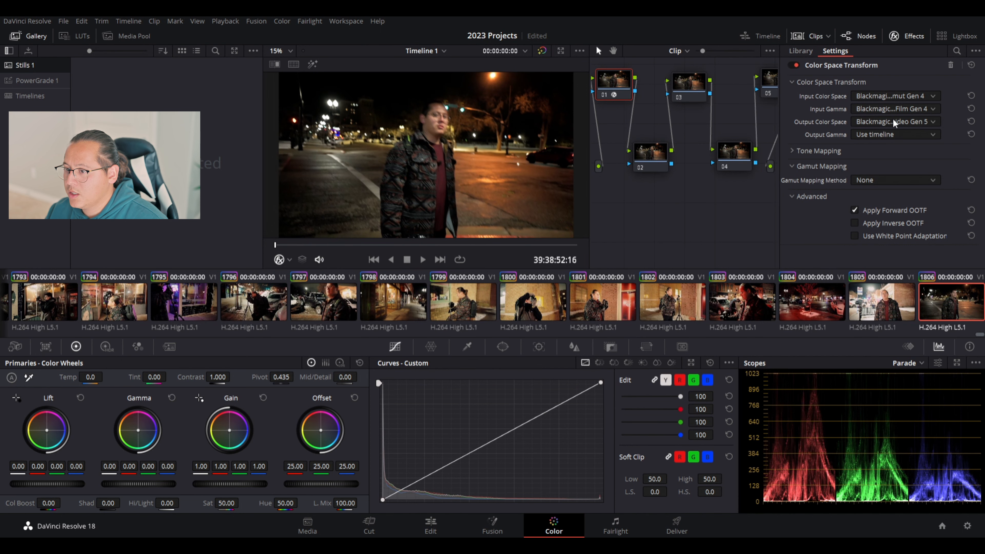
pyautogui.click(887, 133)
pyautogui.click(885, 129)
pyautogui.scroll(-3, 885, 134)
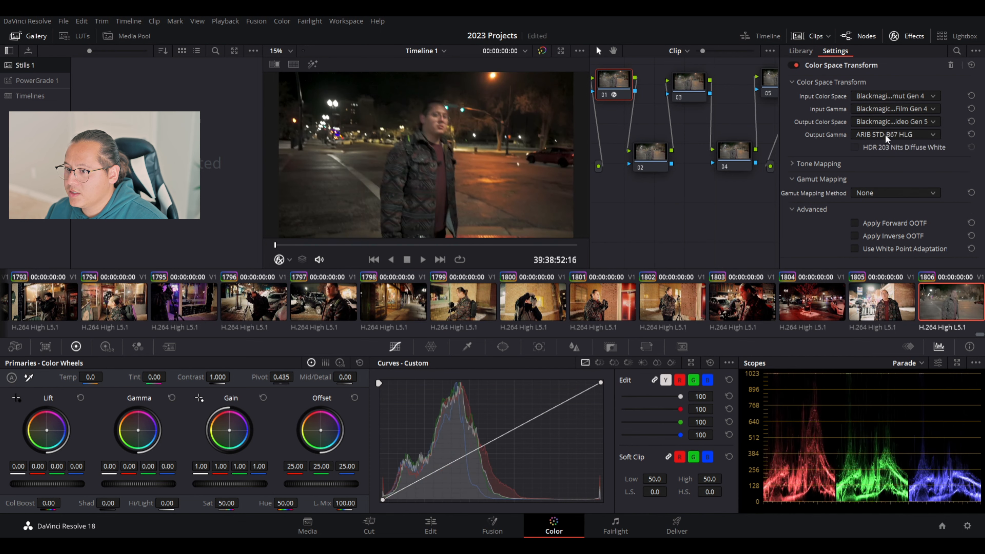
pyautogui.scroll(-3, 878, 134)
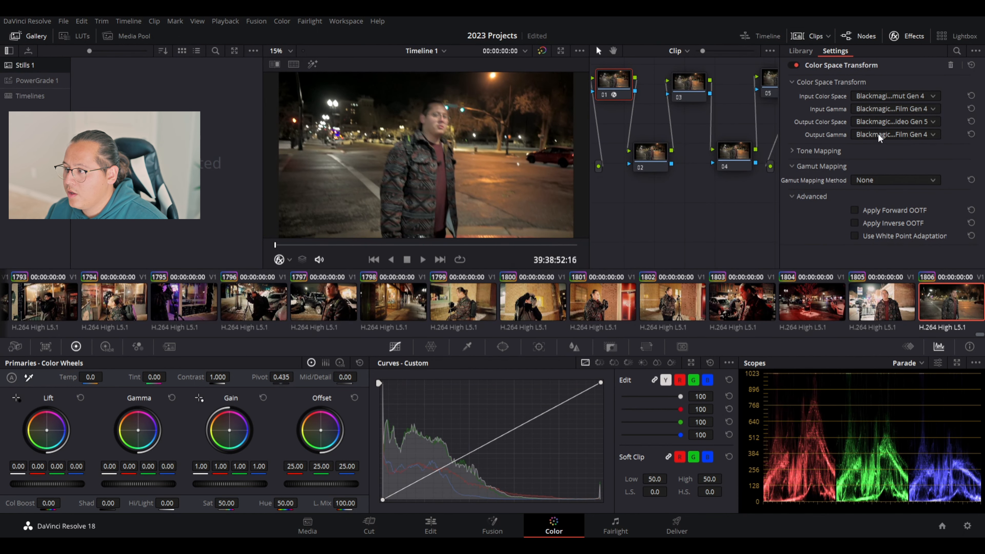
pyautogui.scroll(-2, 878, 134)
pyautogui.scroll(-4, 878, 136)
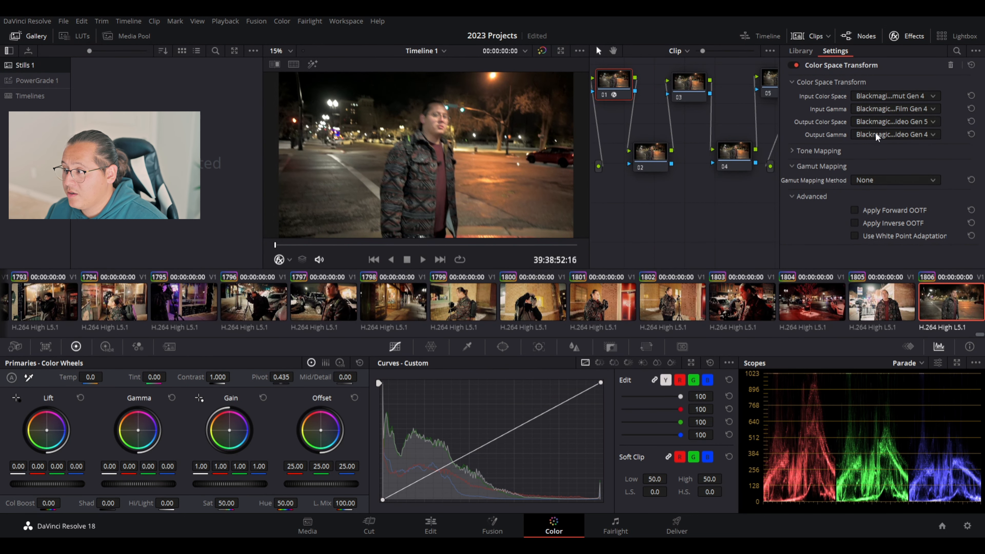
pyautogui.click(894, 36)
pyautogui.moveTo(589, 113); pyautogui.dragTo(726, 116)
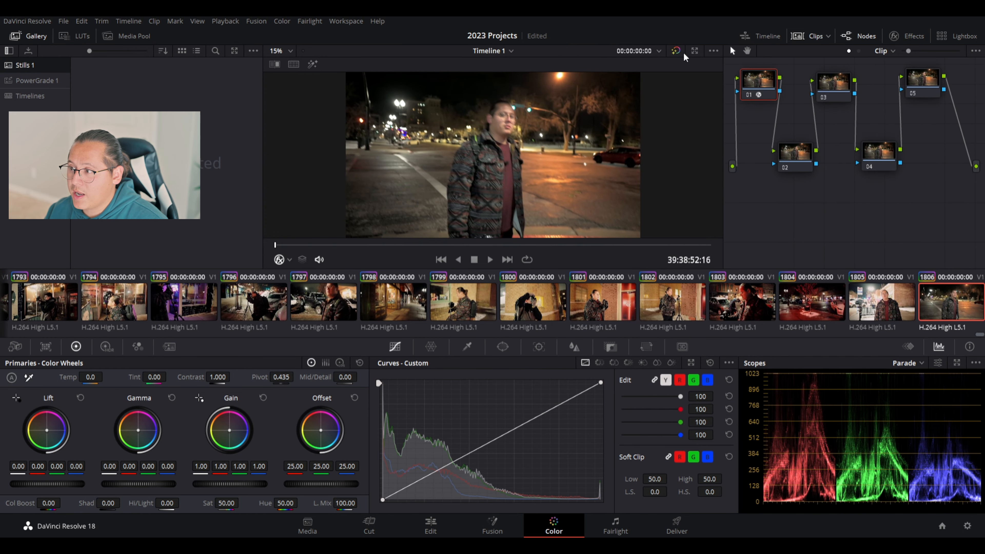
# Mute the audio and play the clip, toggling bypass to compare graded and ungraded images, then select node 02.
pyautogui.click(677, 52)
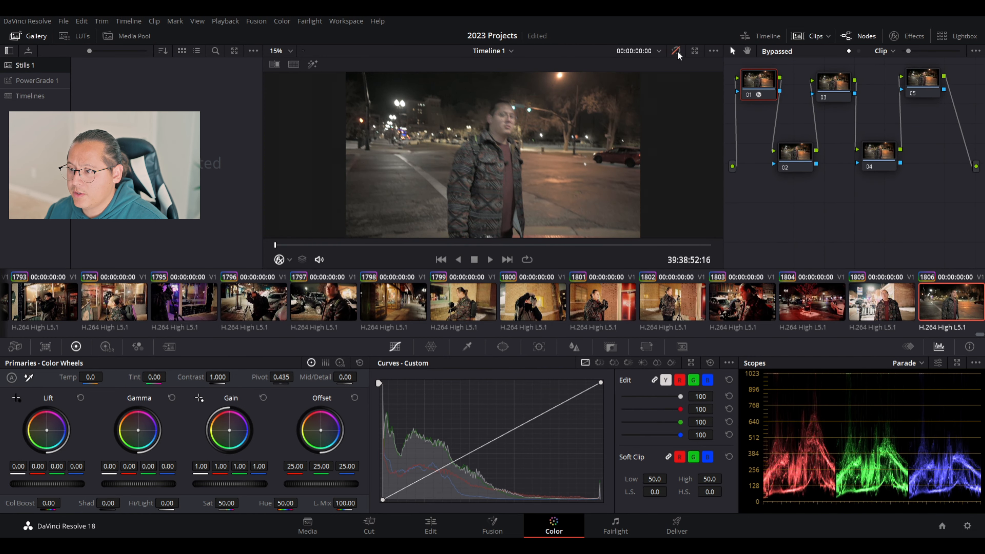
pyautogui.click(678, 54)
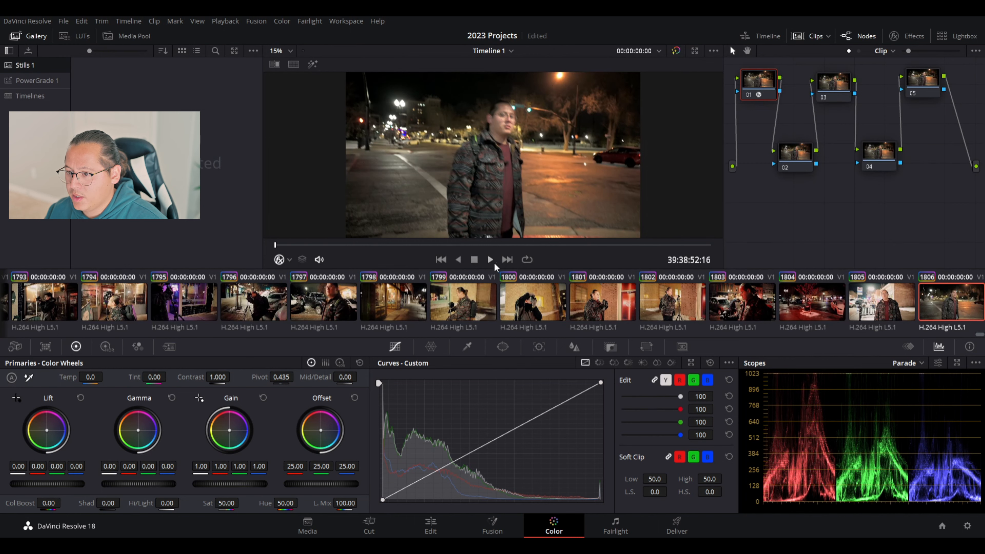
pyautogui.click(319, 259)
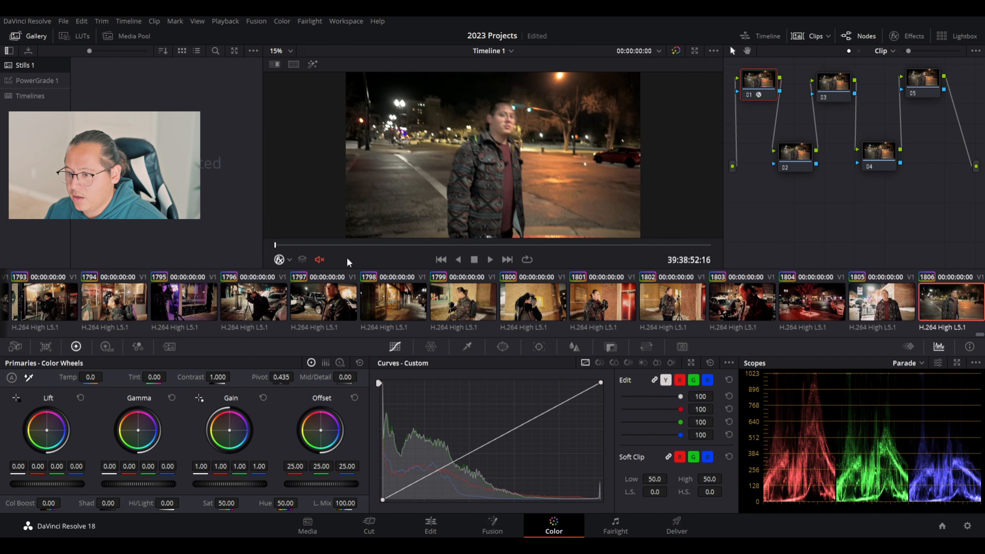
pyautogui.click(490, 260)
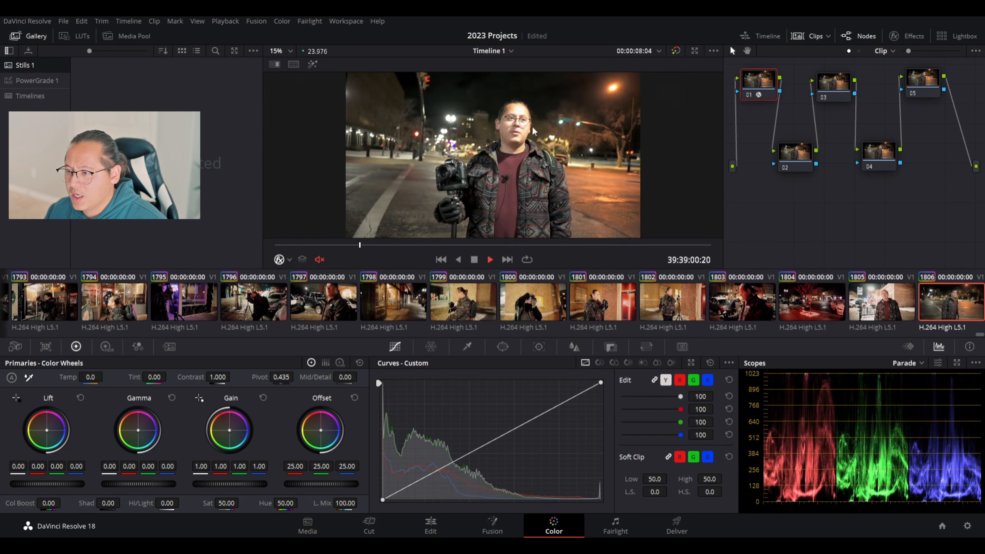
pyautogui.click(676, 52)
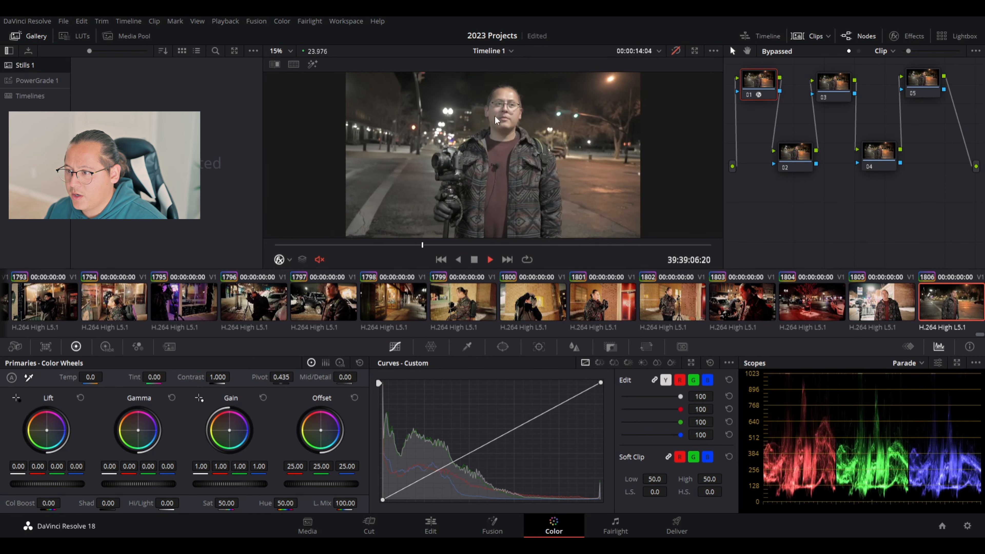
pyautogui.click(679, 51)
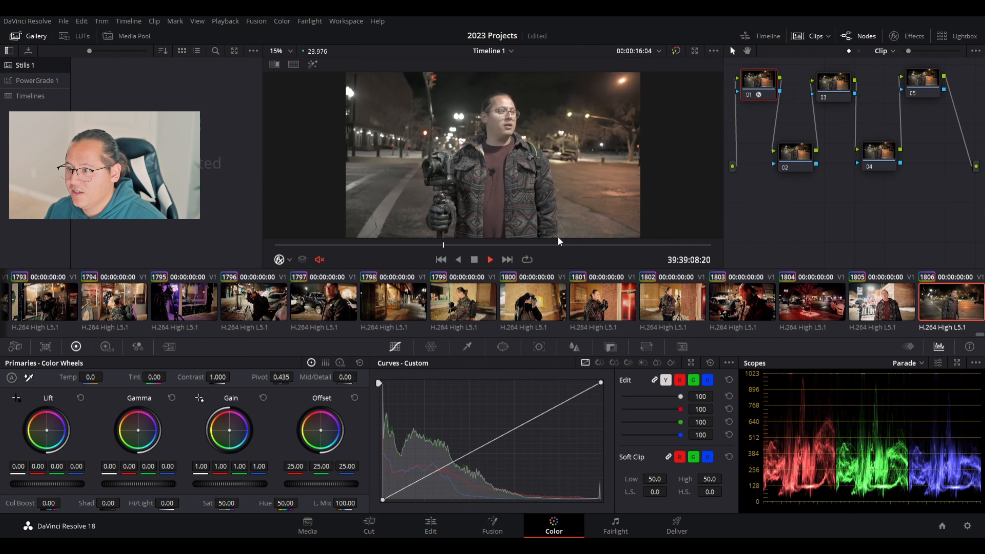
pyautogui.click(472, 262)
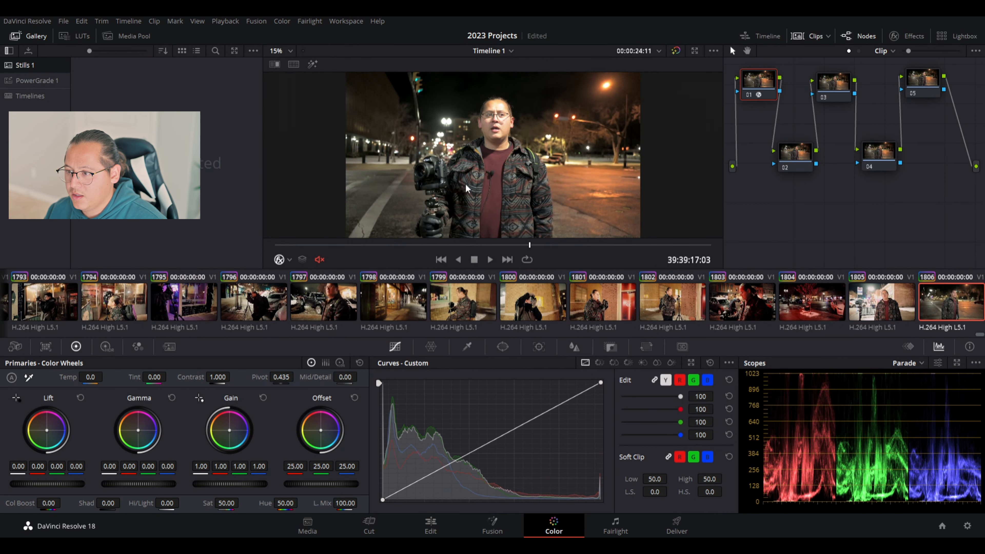
pyautogui.click(794, 153)
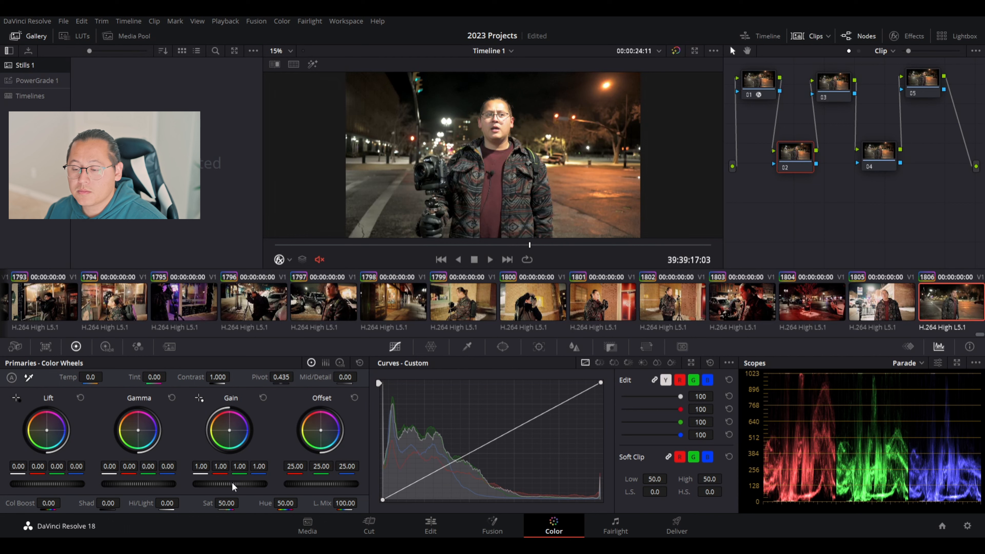
# Set node 02 to Gain 0.81, Gamma 0.04, Lift -0.01, Offset 23.90, then replay from earlier.
pyautogui.moveTo(230, 484)
pyautogui.mouseDown()
pyautogui.moveTo(203, 484)
pyautogui.moveTo(212, 485)
pyautogui.mouseUp()
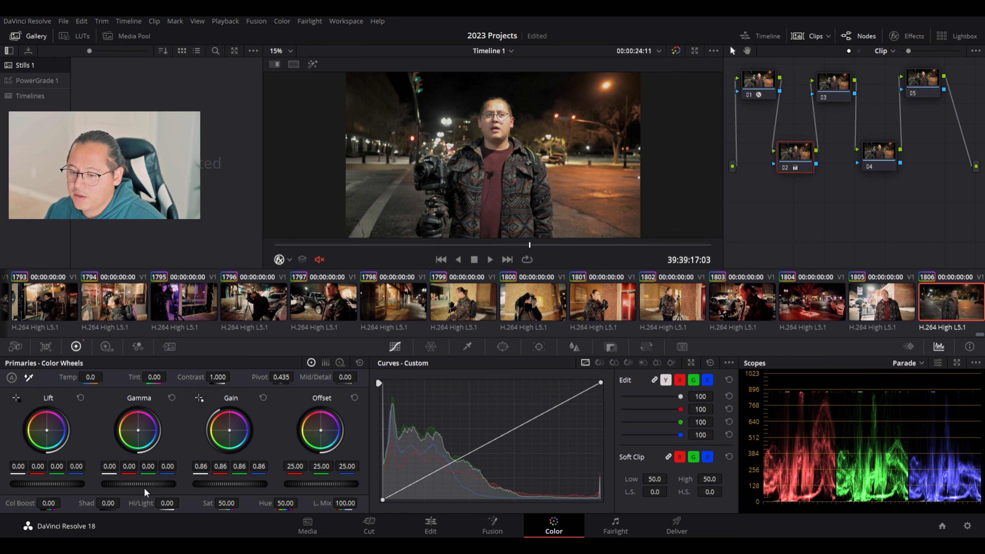
pyautogui.moveTo(139, 484); pyautogui.dragTo(146, 483)
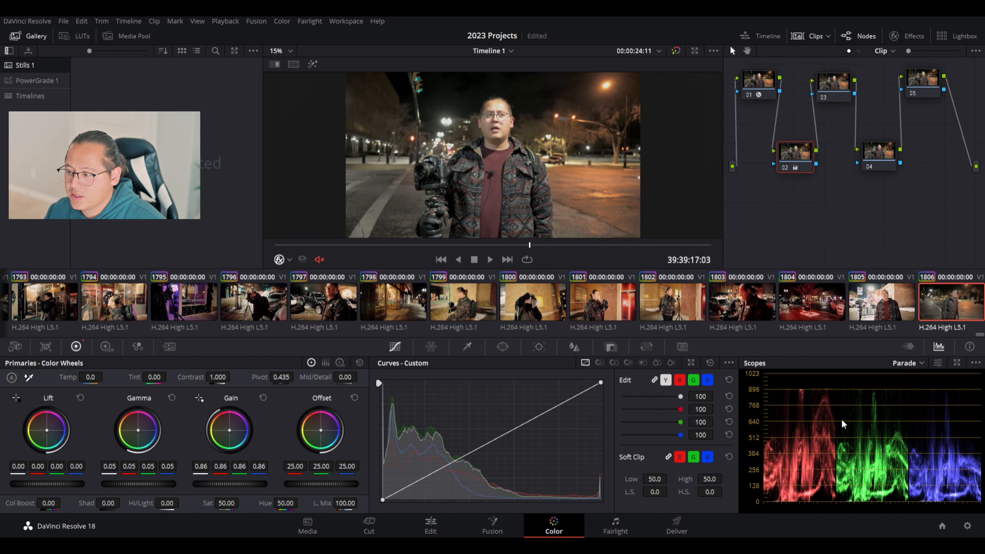
pyautogui.moveTo(133, 484); pyautogui.dragTo(133, 485)
pyautogui.moveTo(240, 486); pyautogui.dragTo(236, 485)
pyautogui.moveTo(48, 485); pyautogui.dragTo(45, 485)
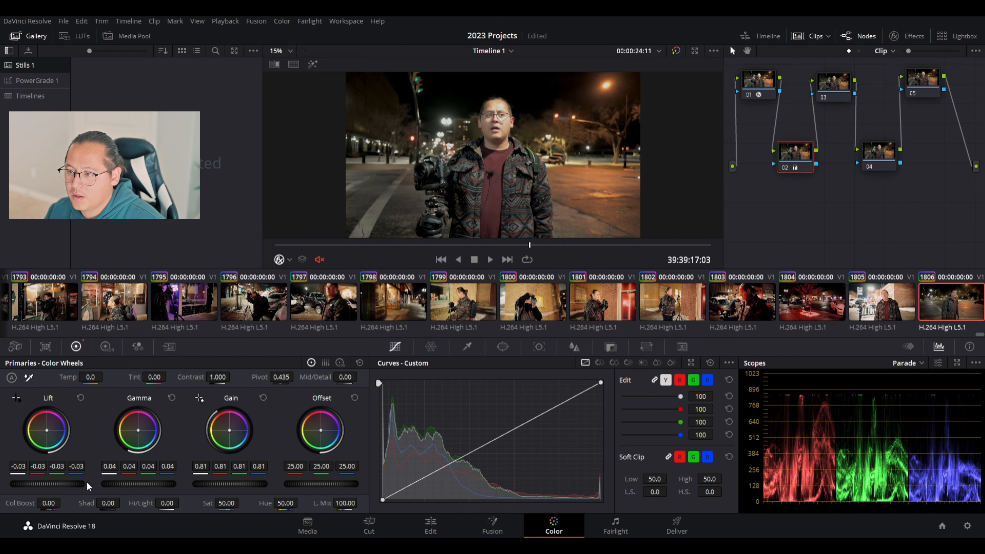
pyautogui.moveTo(329, 486); pyautogui.dragTo(325, 486)
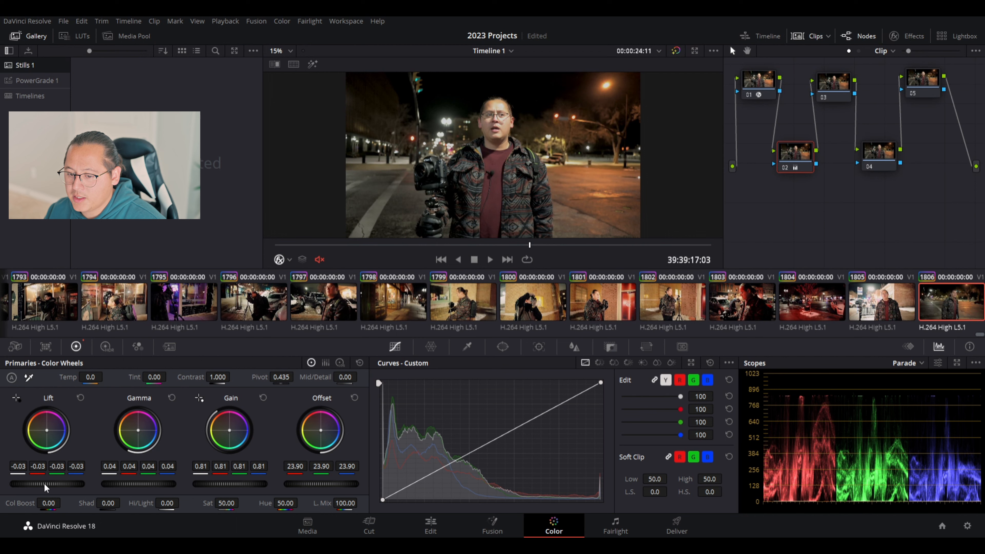
pyautogui.moveTo(47, 484); pyautogui.dragTo(55, 483)
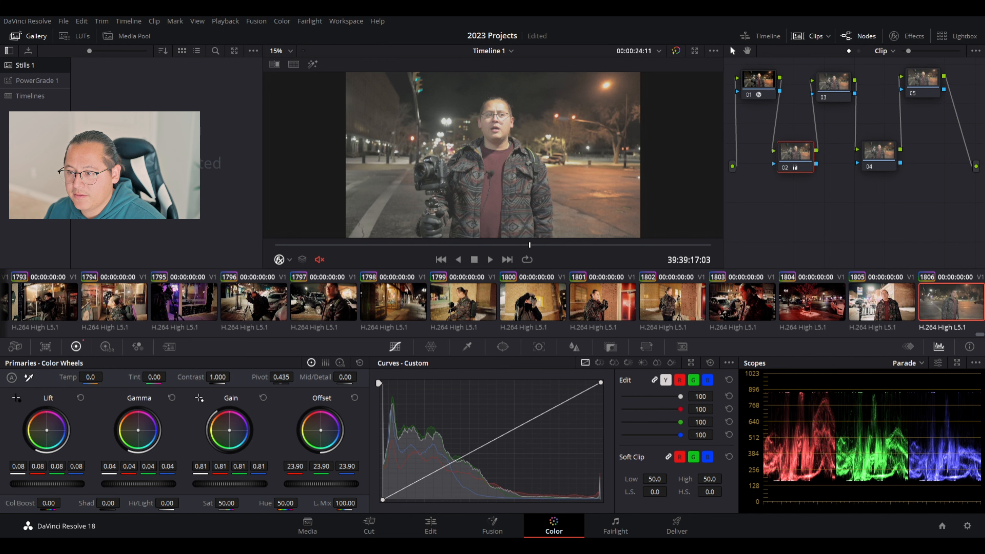
pyautogui.moveTo(55, 483)
pyautogui.mouseDown()
pyautogui.moveTo(27, 483)
pyautogui.moveTo(48, 484)
pyautogui.mouseUp()
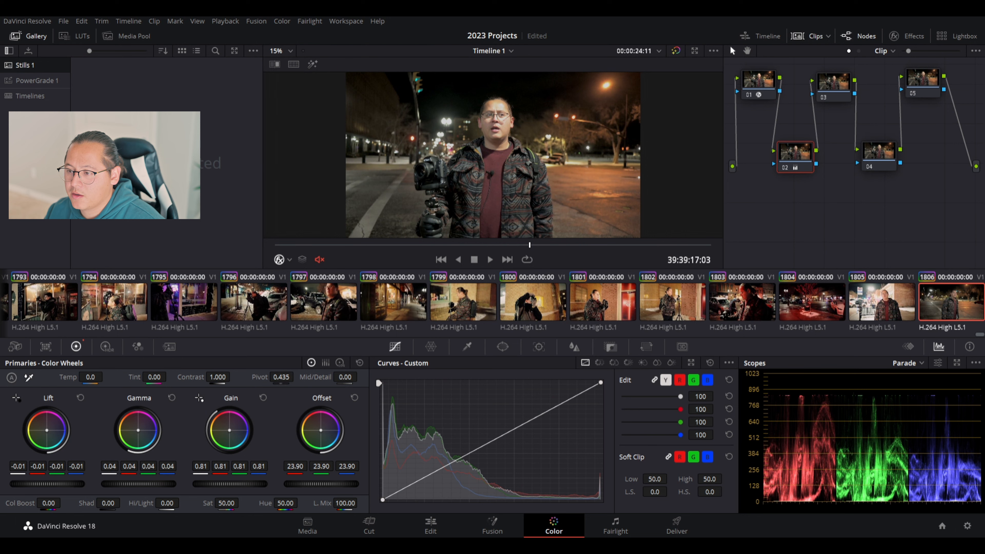
pyautogui.click(336, 244)
pyautogui.click(491, 259)
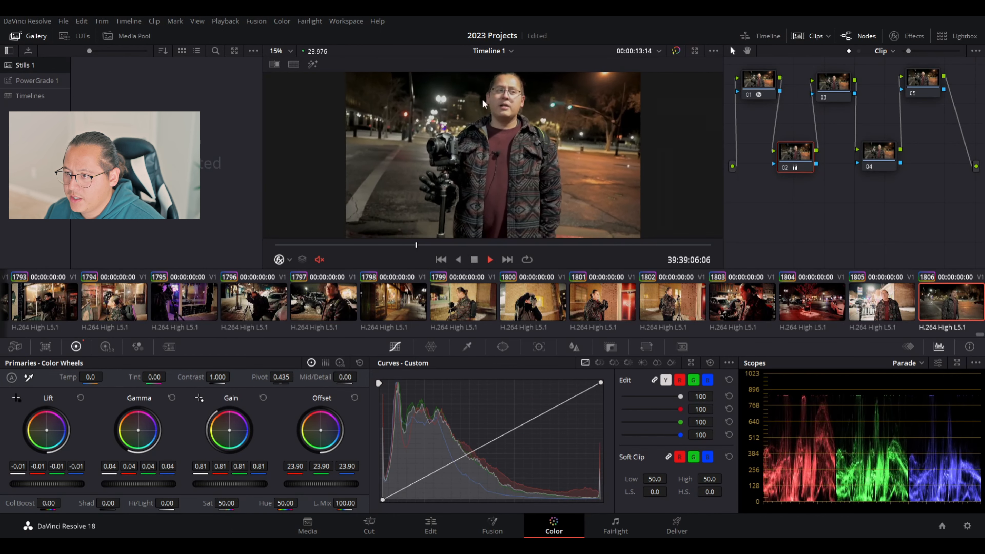
# Stop playback, select node 01, and reopen its Color Space Transform settings.
pyautogui.press('space')
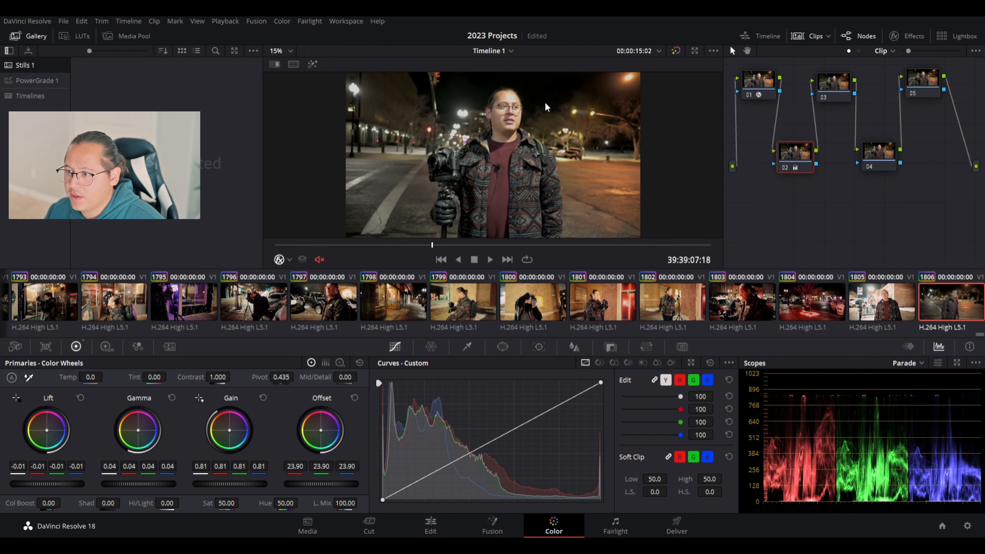
pyautogui.click(766, 82)
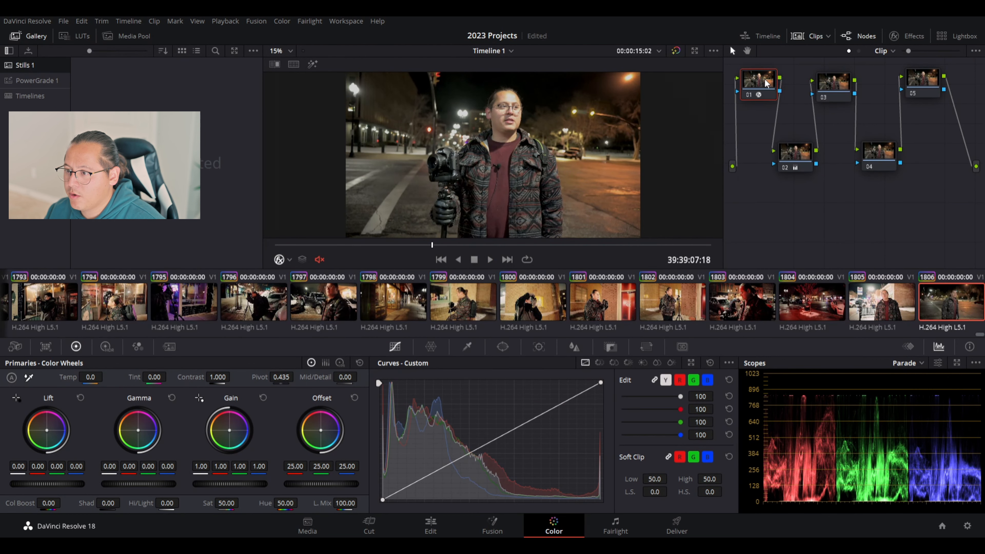
pyautogui.click(896, 37)
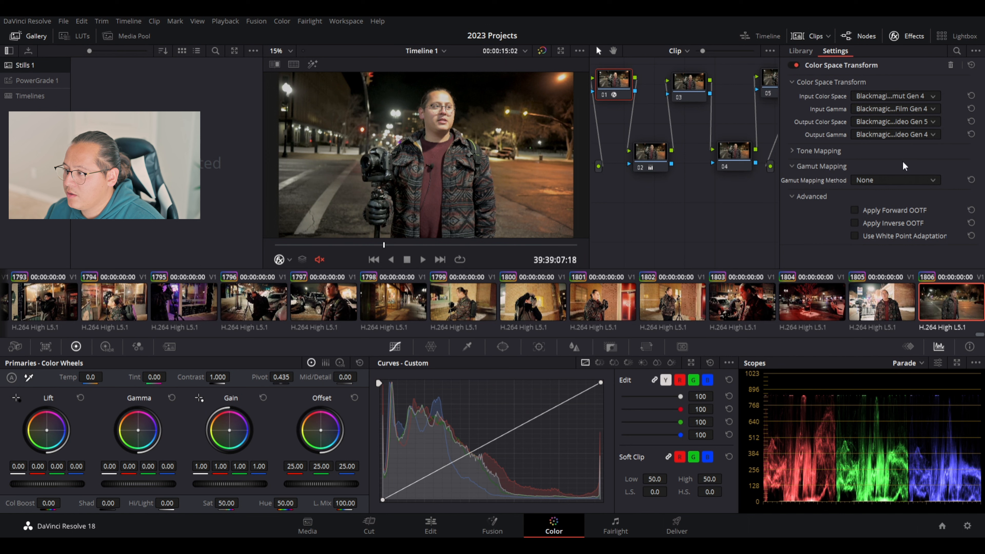
# Try other input colour spaces and gammas, restore the Blackmagic Gen 4 options, and close the panel.
pyautogui.scroll(-2, 906, 96)
pyautogui.scroll(2, 906, 96)
pyautogui.scroll(-1, 906, 96)
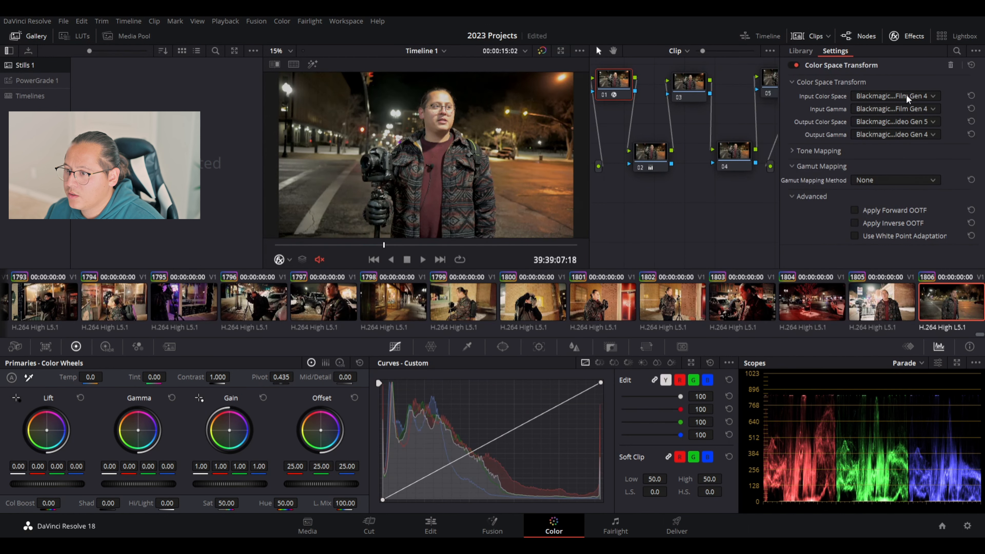
pyautogui.scroll(-2, 906, 96)
pyautogui.scroll(1, 906, 96)
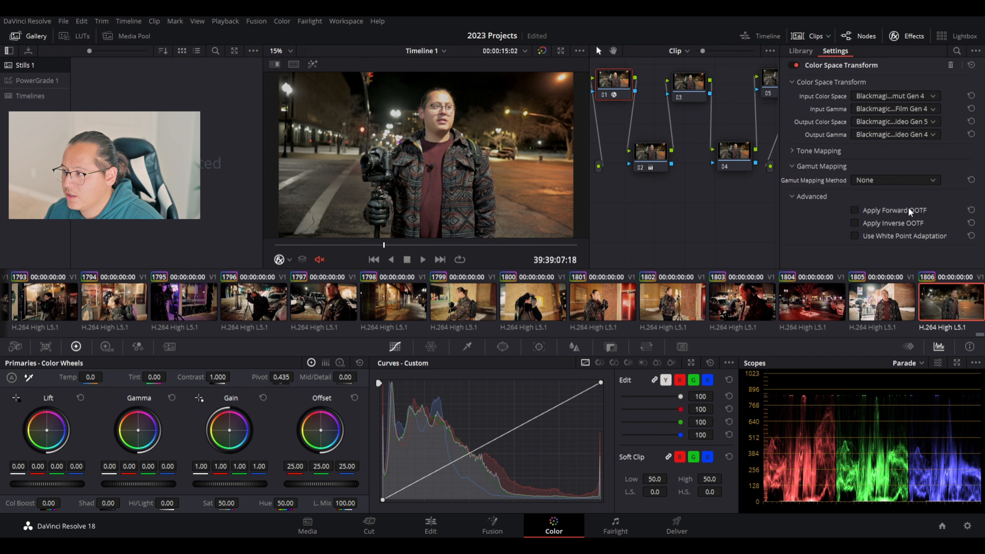
pyautogui.scroll(-3, 904, 107)
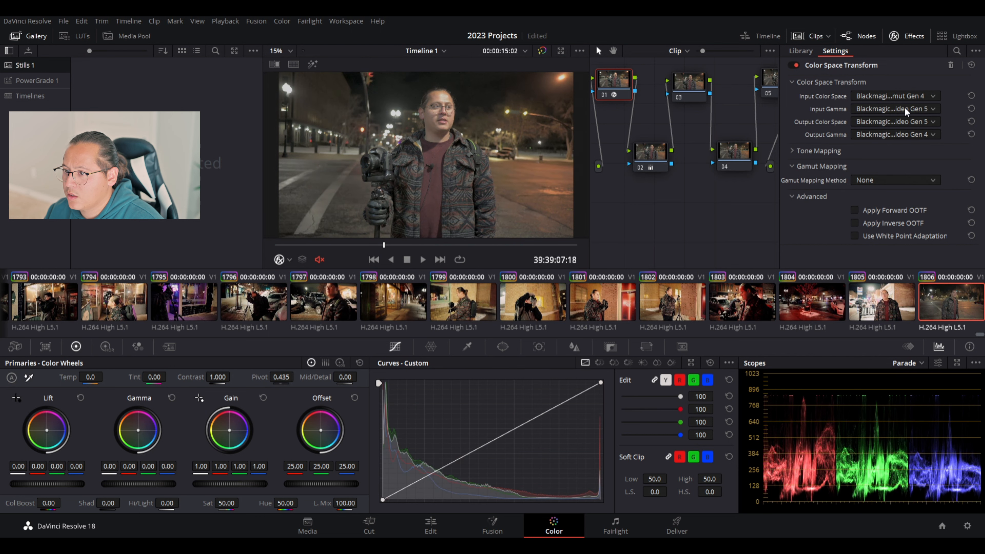
pyautogui.scroll(4, 904, 107)
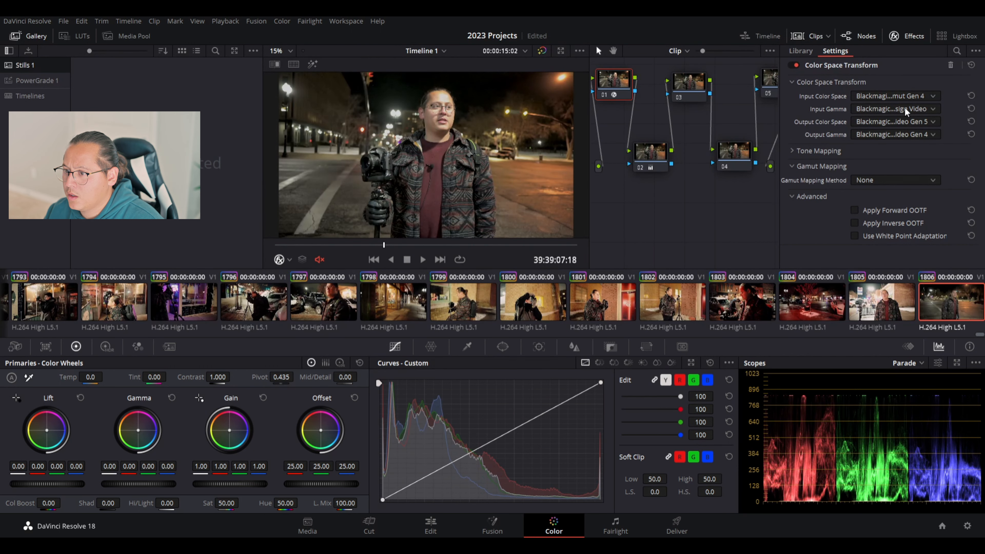
pyautogui.scroll(3, 904, 107)
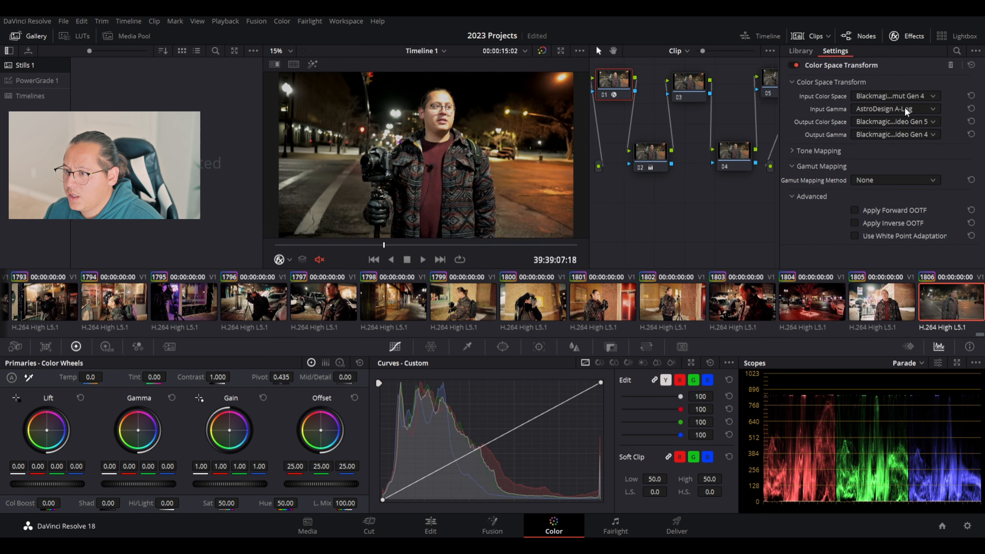
pyautogui.scroll(-5, 905, 107)
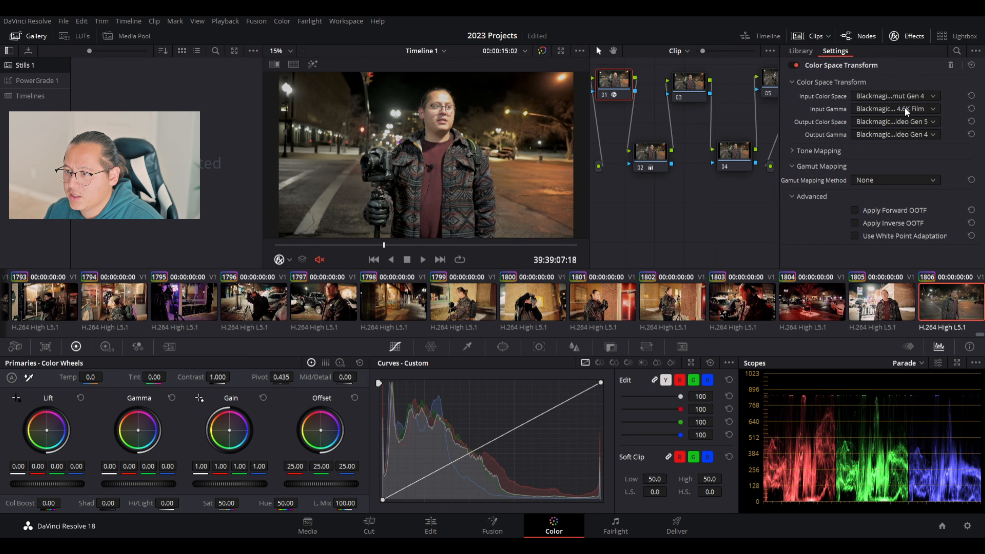
pyautogui.scroll(-2, 904, 107)
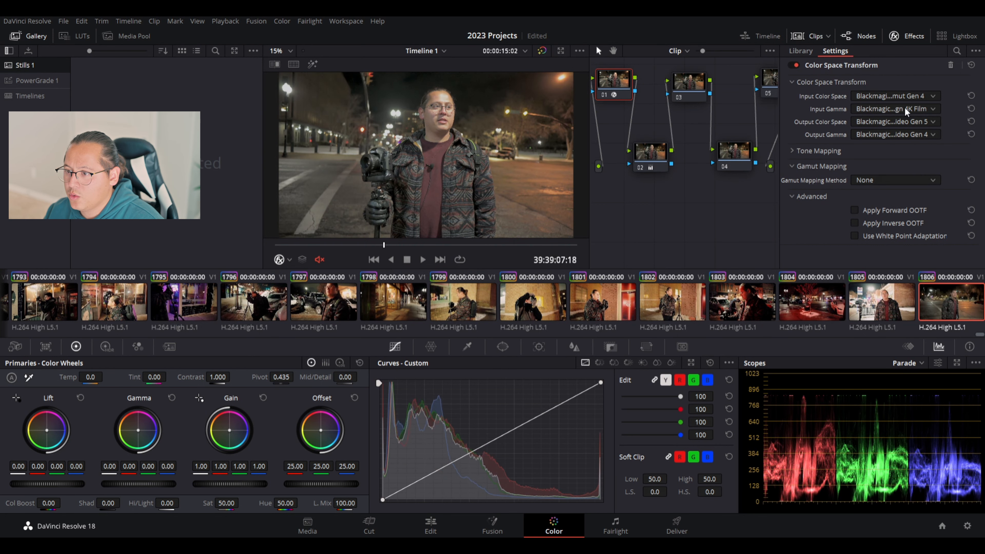
pyautogui.scroll(2, 905, 107)
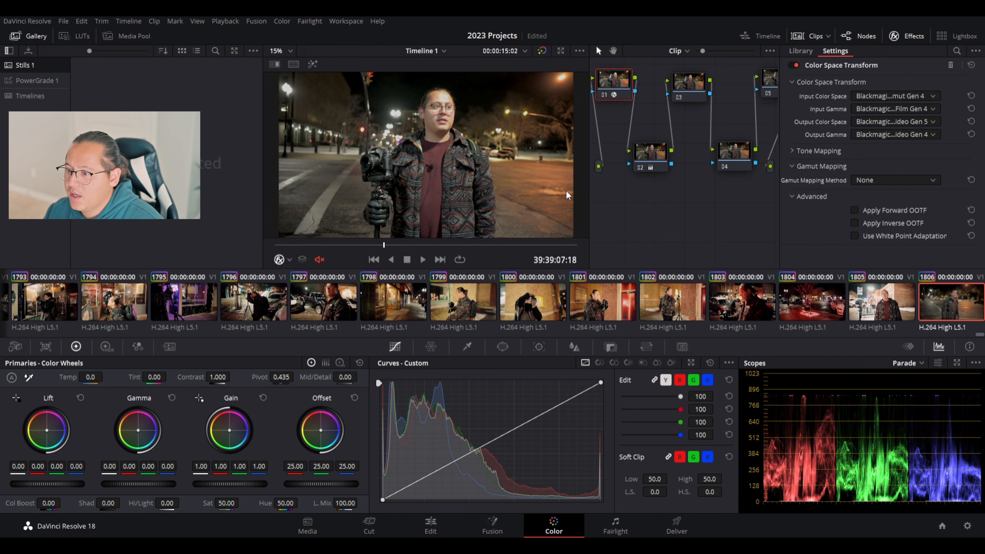
pyautogui.click(894, 35)
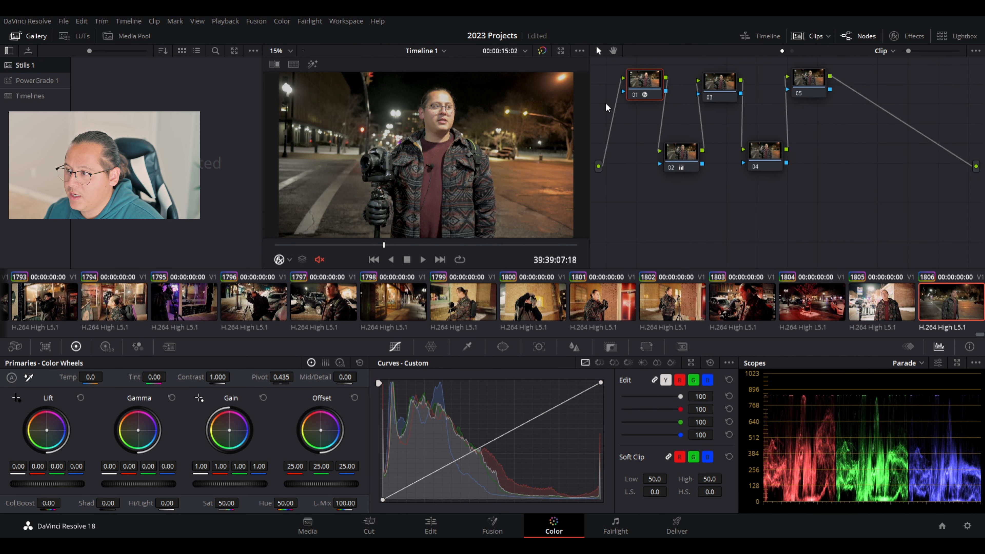
# Widen the viewer, play and stop the interview from about 13 seconds, then select node 02.
pyautogui.moveTo(589, 95); pyautogui.dragTo(722, 121)
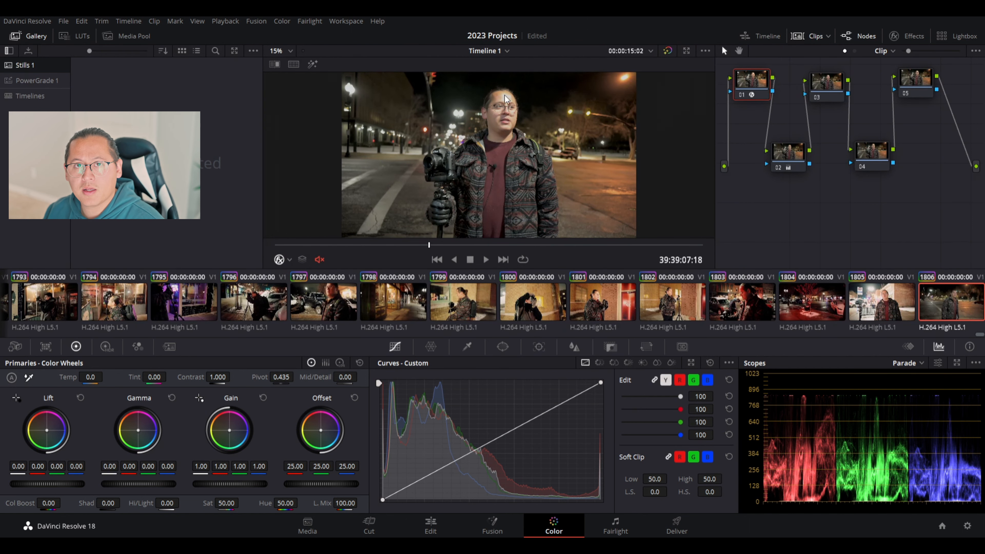
pyautogui.click(494, 245)
pyautogui.click(486, 259)
pyautogui.click(486, 259)
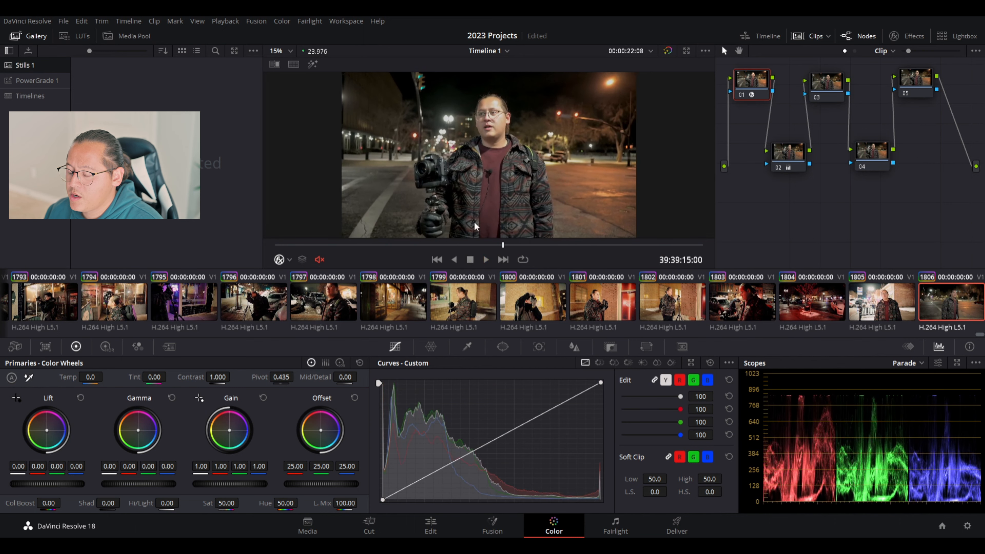
pyautogui.click(485, 259)
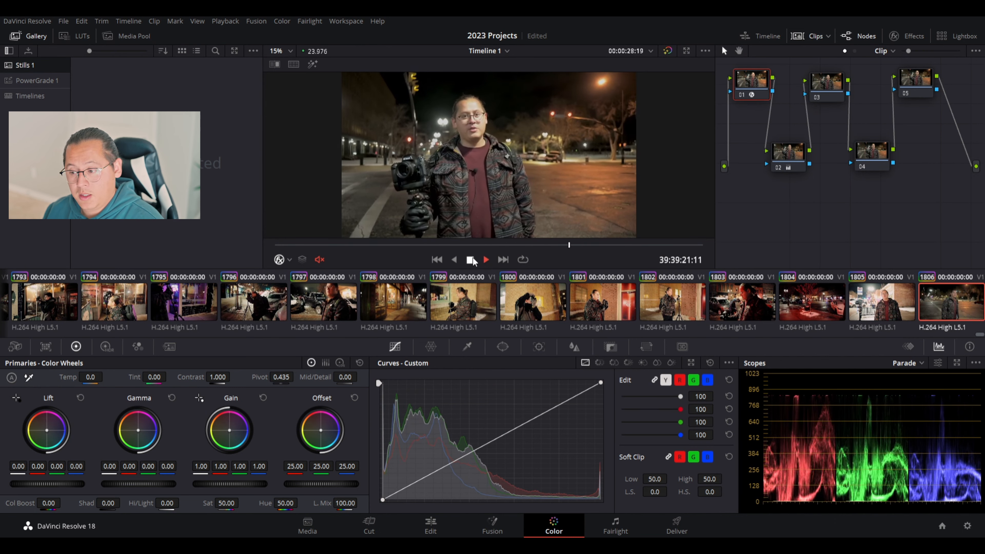
pyautogui.click(471, 260)
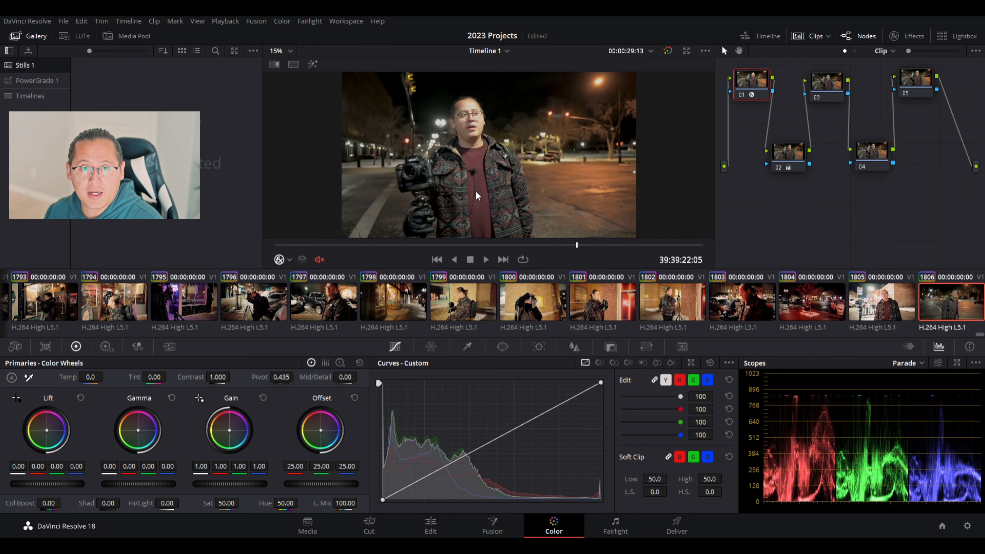
pyautogui.click(486, 259)
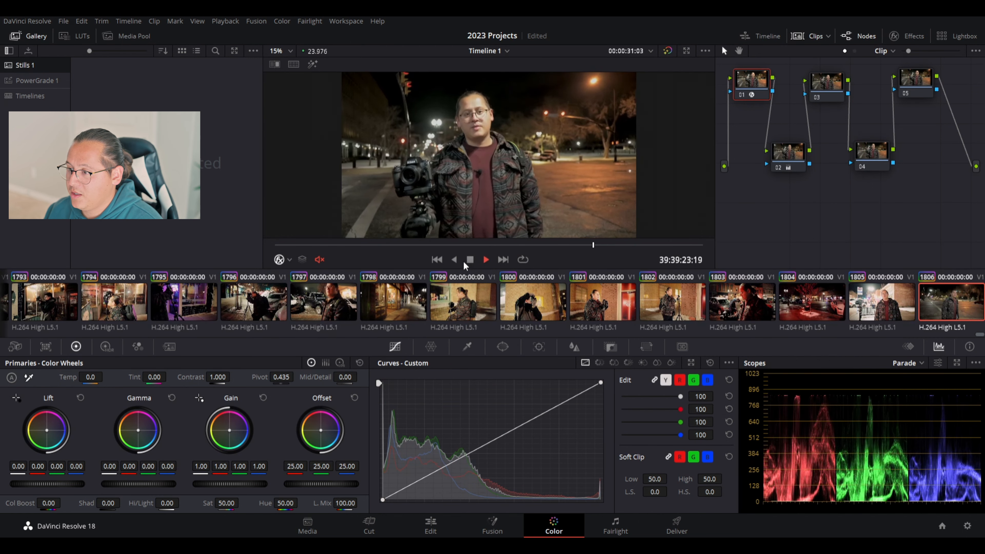
pyautogui.click(470, 260)
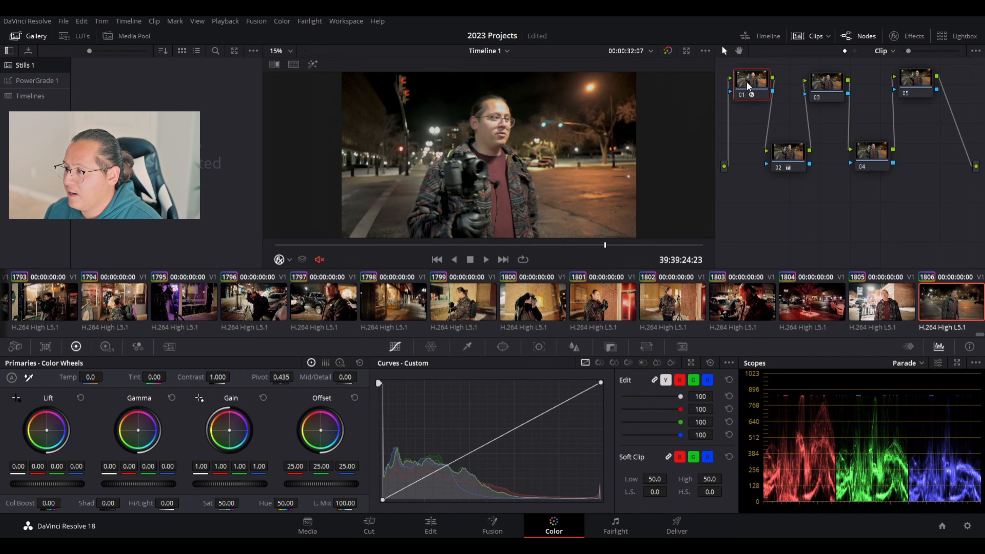
pyautogui.click(796, 164)
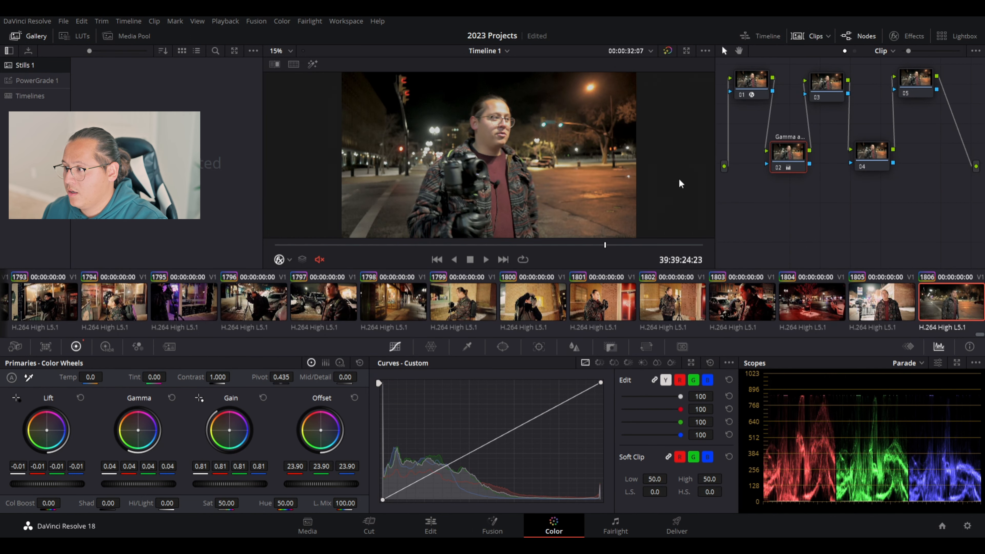
# Give node 01 the label 'Space T' to mark its colour space transform.
pyautogui.click(760, 83)
pyautogui.moveTo(756, 82); pyautogui.dragTo(759, 89)
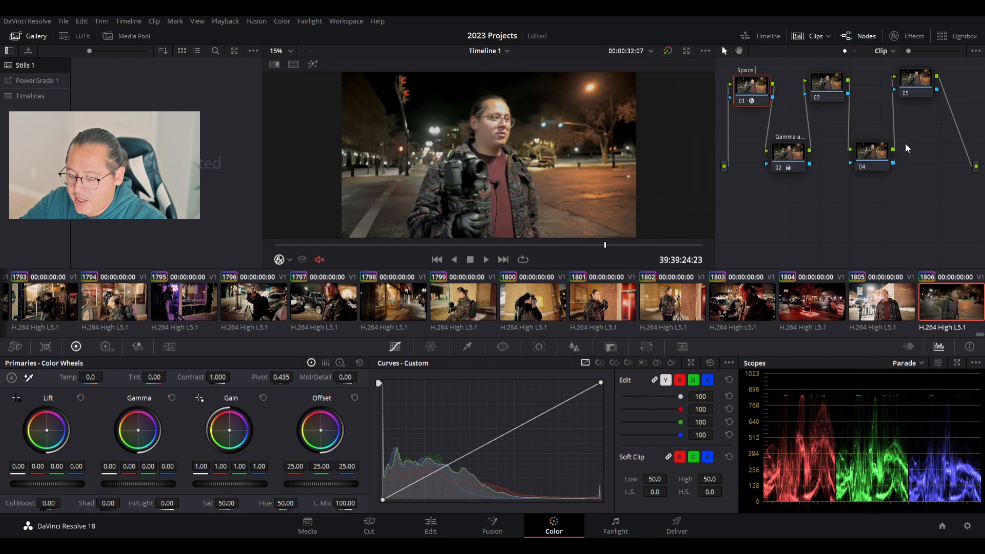
pyautogui.write('T')
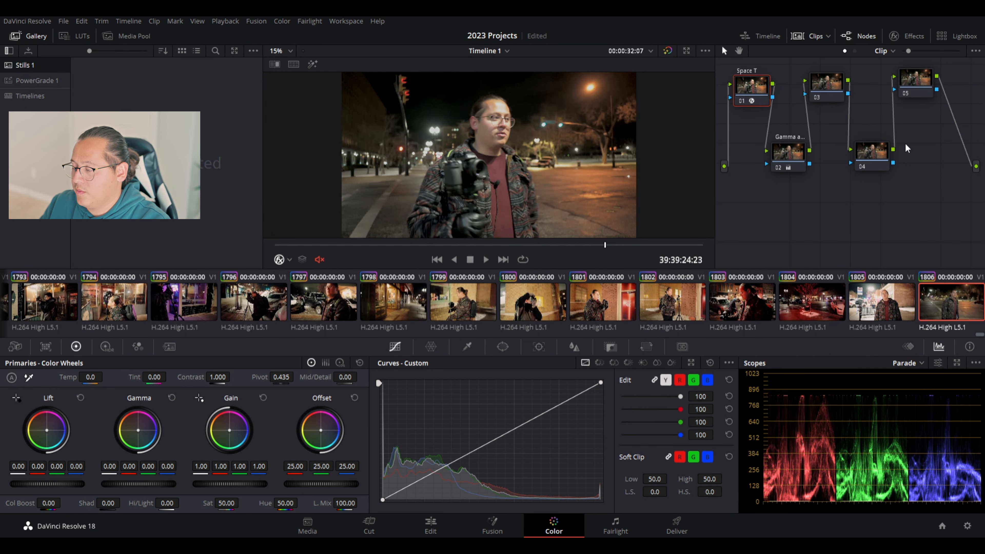
pyautogui.click(828, 96)
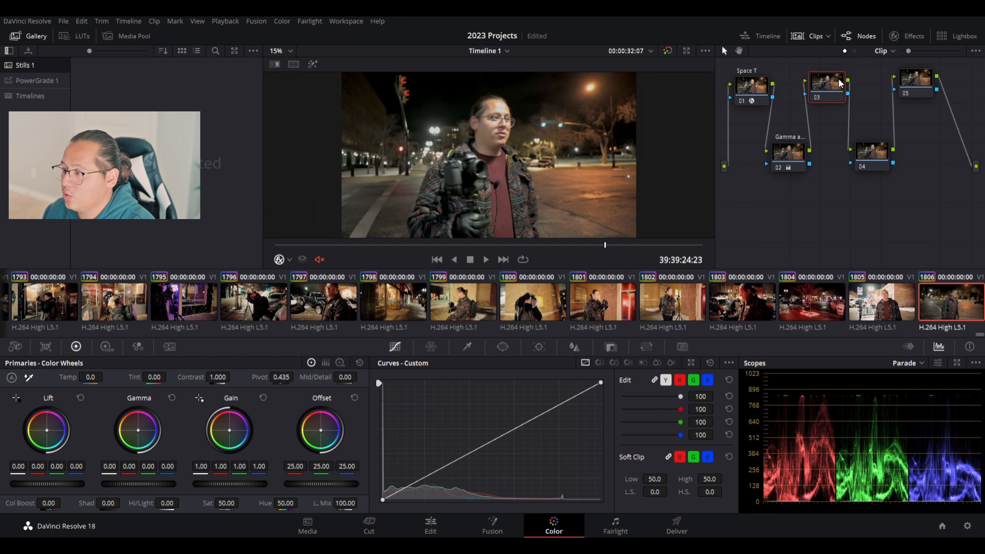
# Apply a LUT to node 03 to add contrast to the night interview.
pyautogui.moveTo(839, 82); pyautogui.dragTo(842, 83)
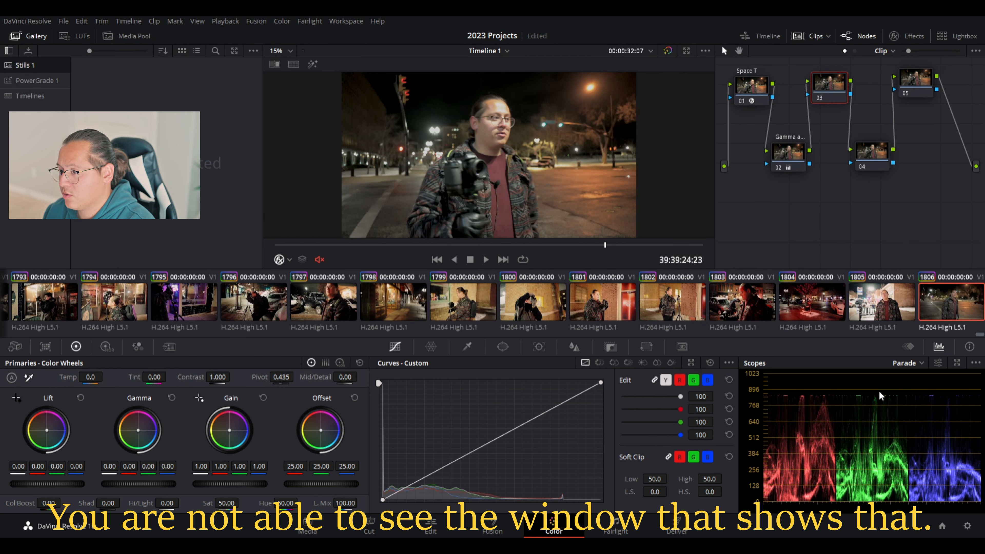
pyautogui.click(875, 411)
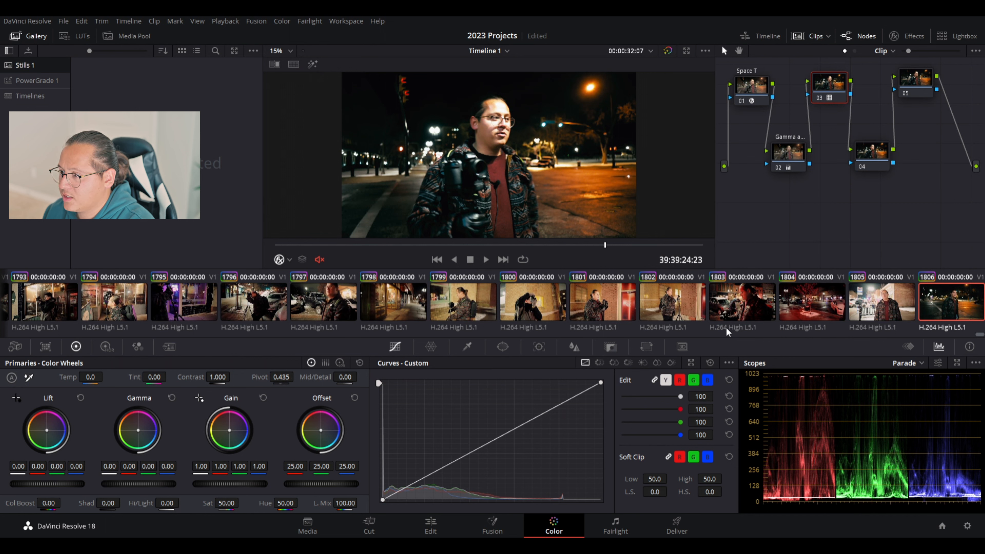
# Set node 03's Key Output Gain to 0.420 and Offset to 0.020.
pyautogui.click(612, 347)
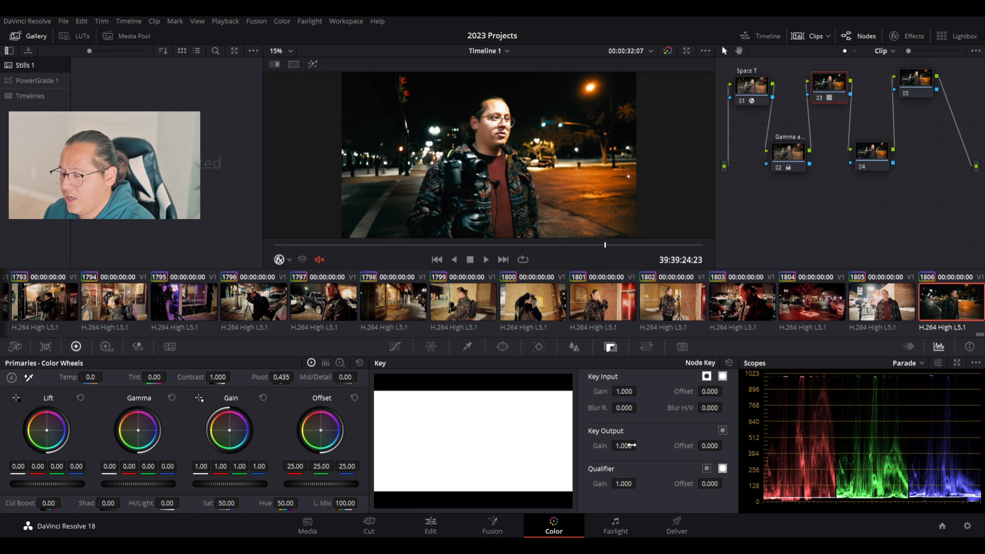
pyautogui.moveTo(638, 445); pyautogui.dragTo(639, 446)
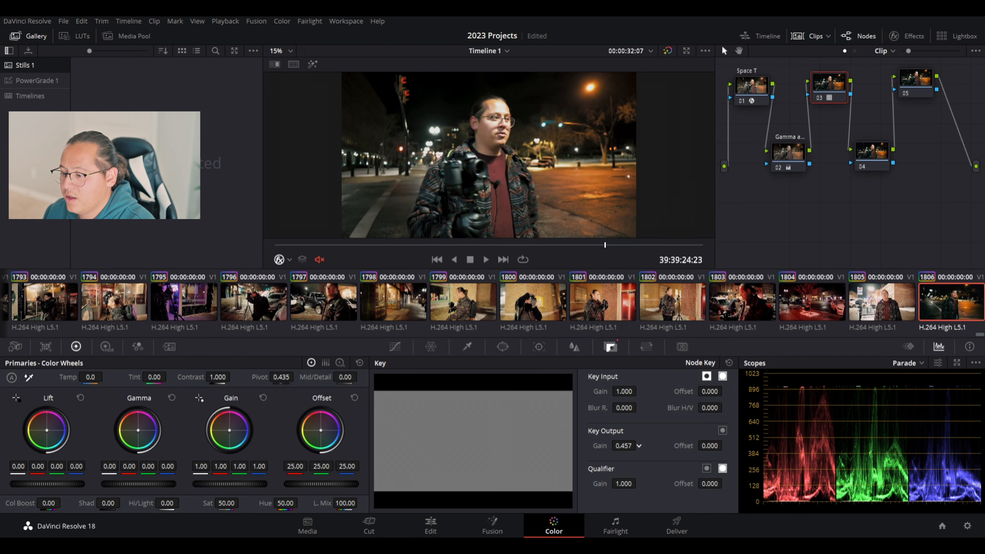
pyautogui.moveTo(638, 445); pyautogui.dragTo(638, 445)
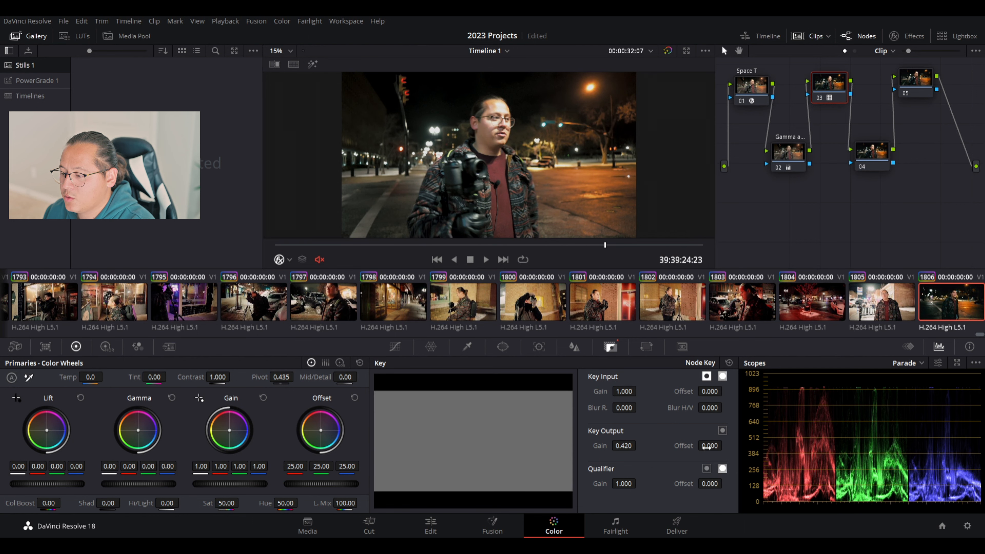
pyautogui.moveTo(710, 447); pyautogui.dragTo(725, 445)
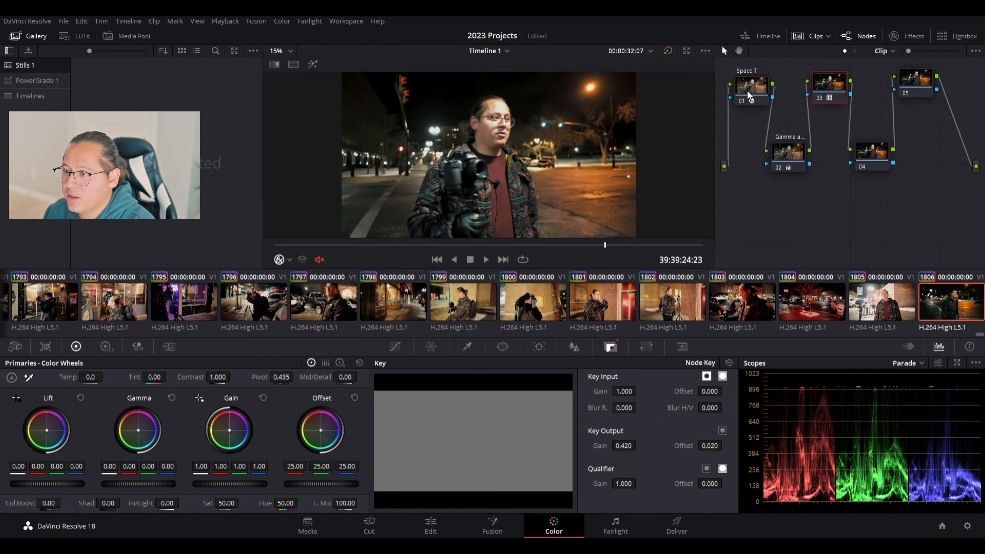
# Play the clip from earlier and toggle bypass to compare graded and ungraded images.
pyautogui.click(329, 245)
pyautogui.click(486, 259)
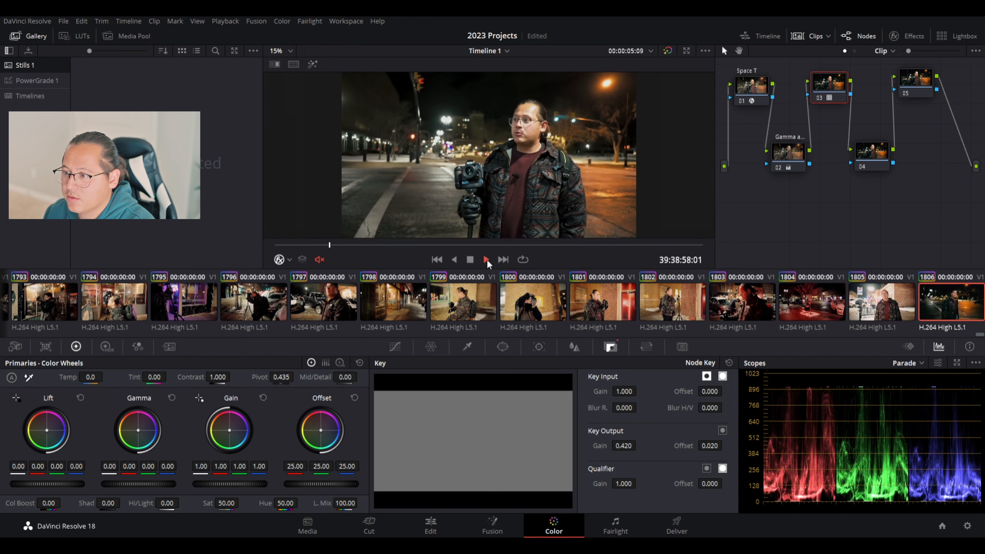
pyautogui.click(470, 259)
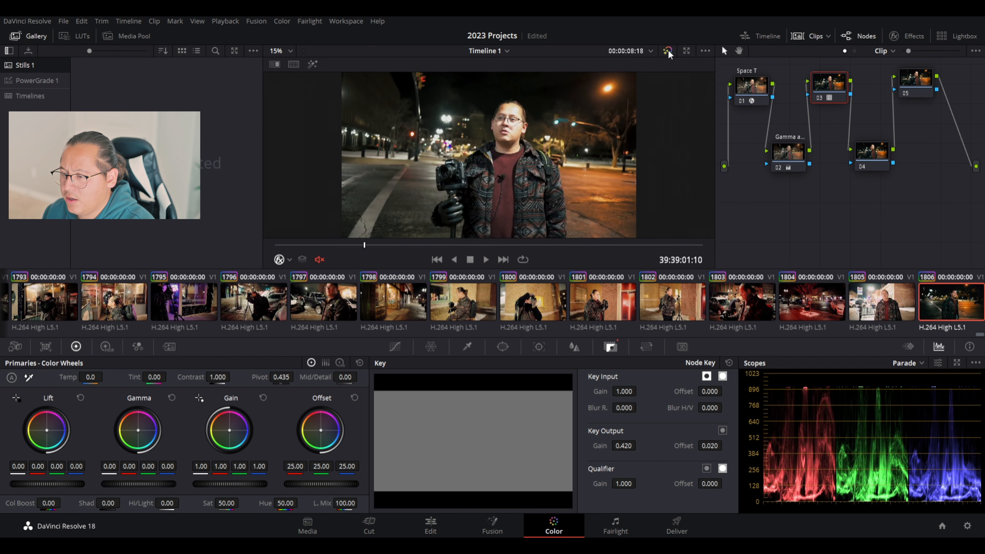
pyautogui.click(668, 52)
pyautogui.click(667, 52)
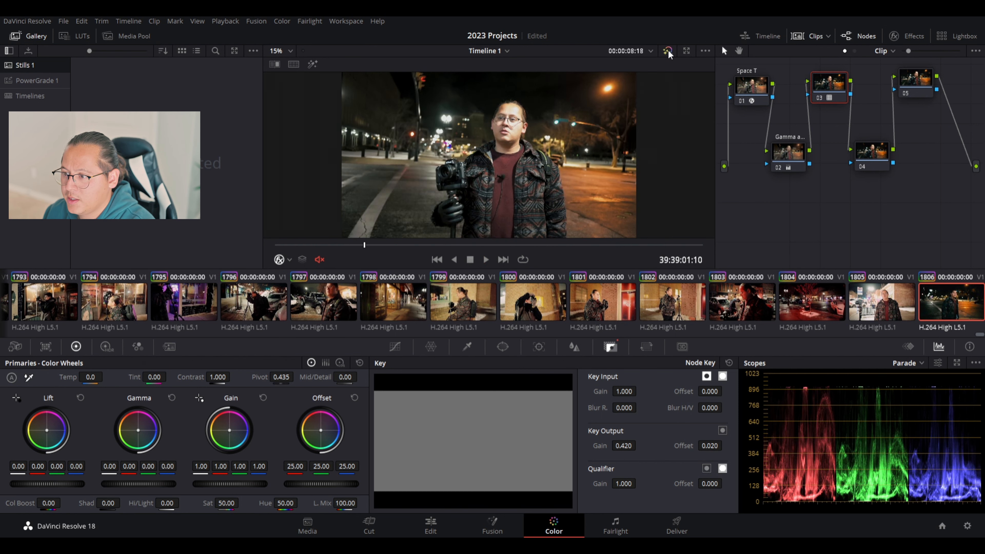
pyautogui.click(668, 52)
pyautogui.click(668, 52)
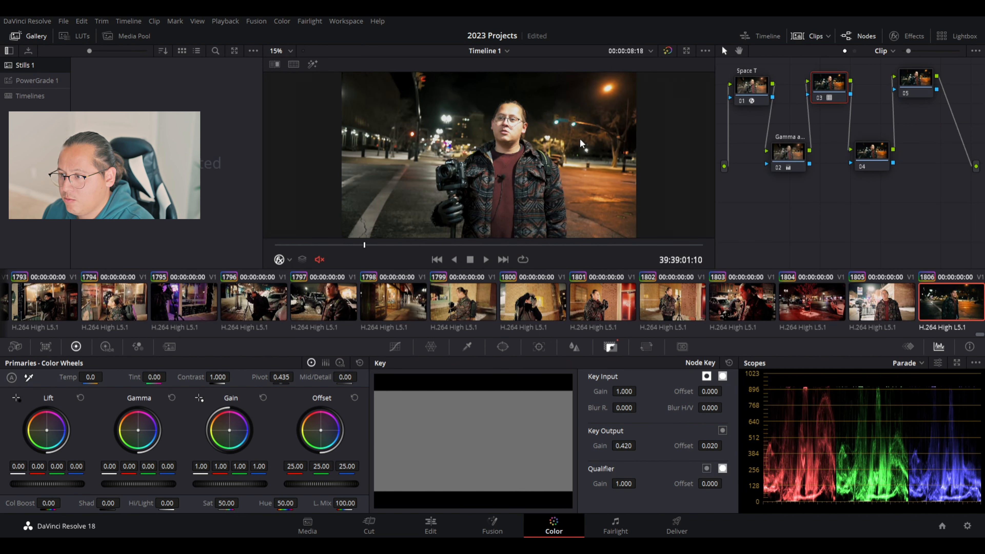
pyautogui.click(668, 51)
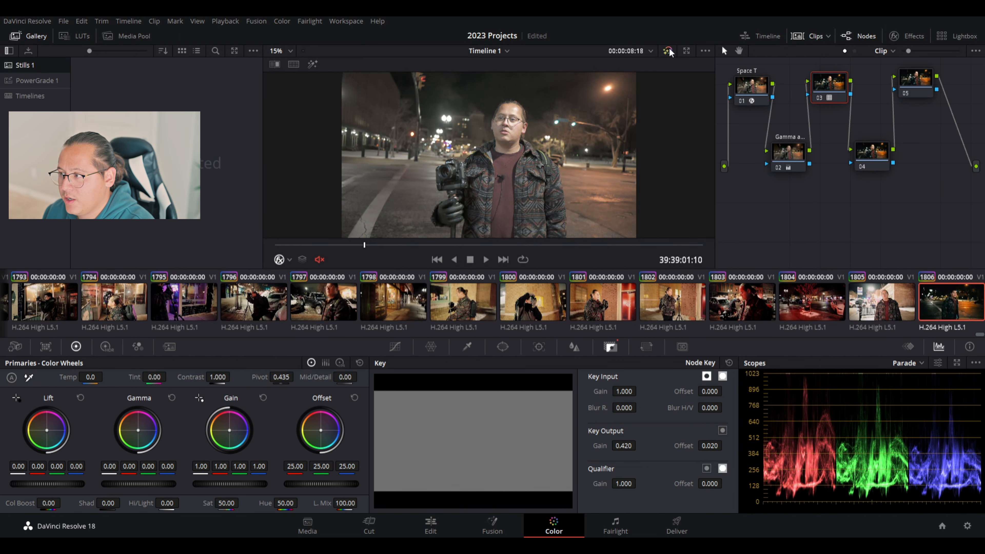
pyautogui.click(668, 52)
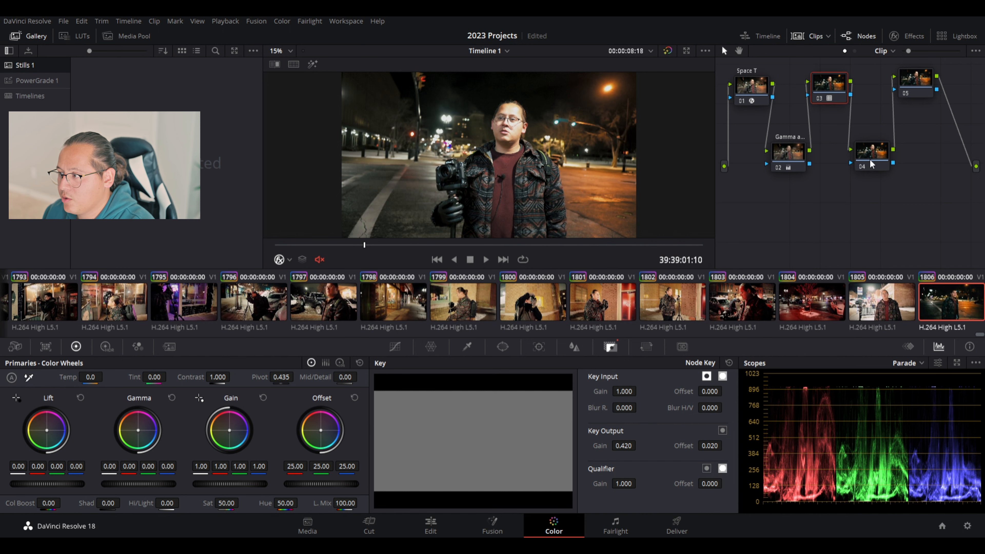
pyautogui.click(879, 154)
# Change node 01's Color Space Transform output gamma to Blackmagic Film Gen 4.
pyautogui.click(749, 83)
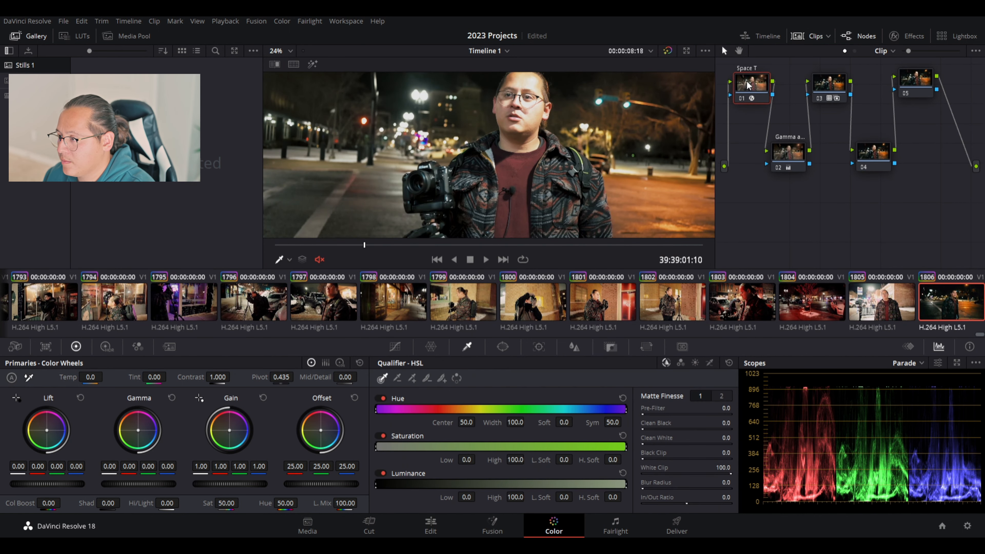
pyautogui.click(905, 36)
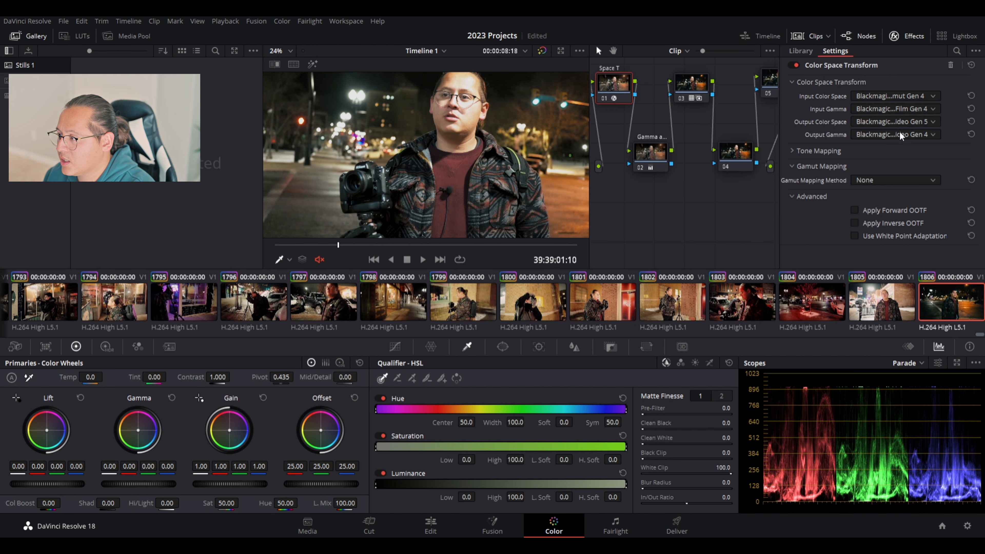
pyautogui.scroll(1, 896, 135)
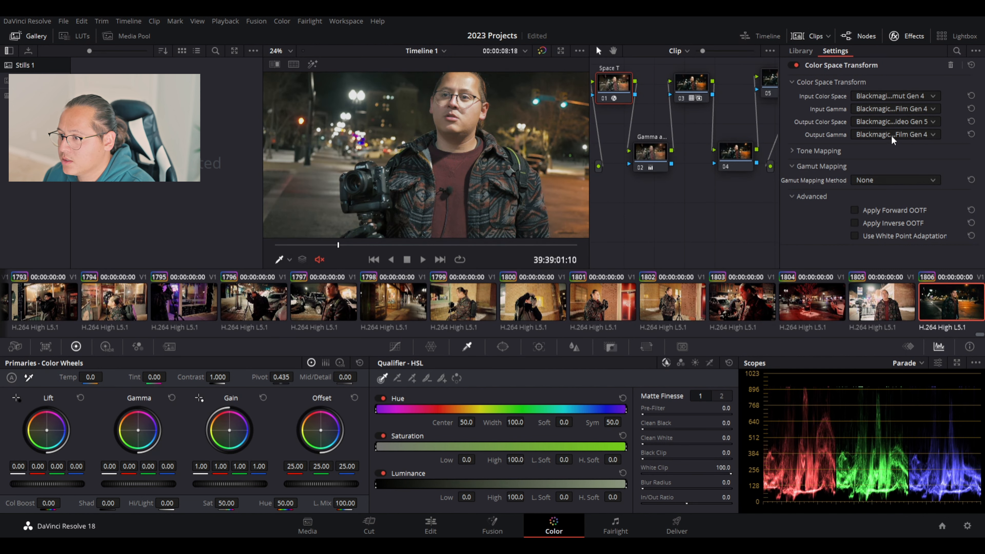
pyautogui.scroll(-1, 892, 135)
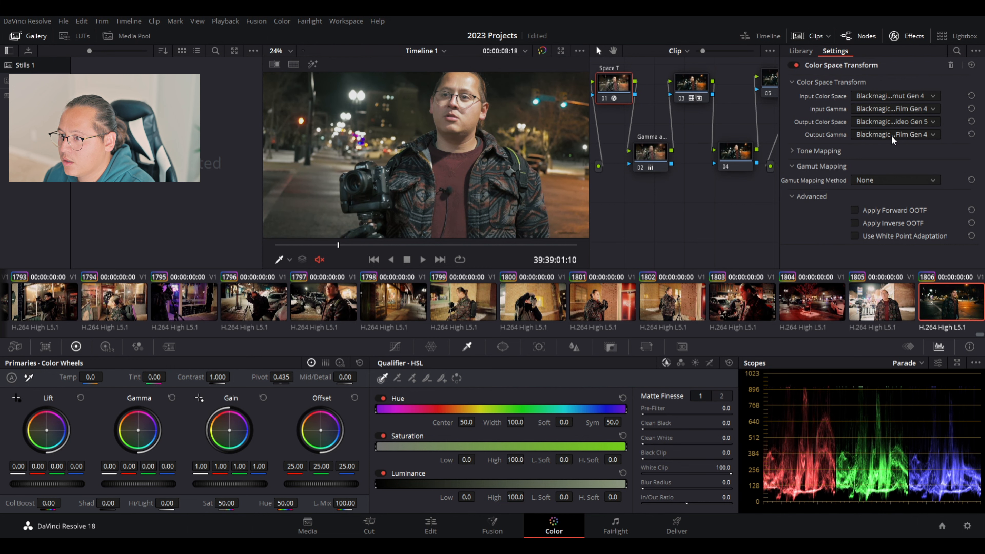
pyautogui.scroll(-1, 891, 135)
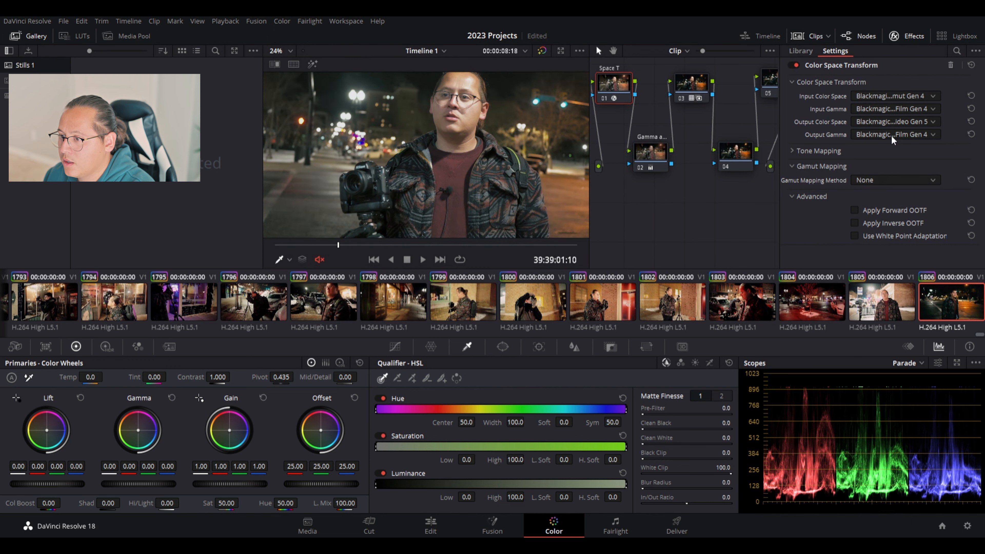
pyautogui.scroll(2, 891, 134)
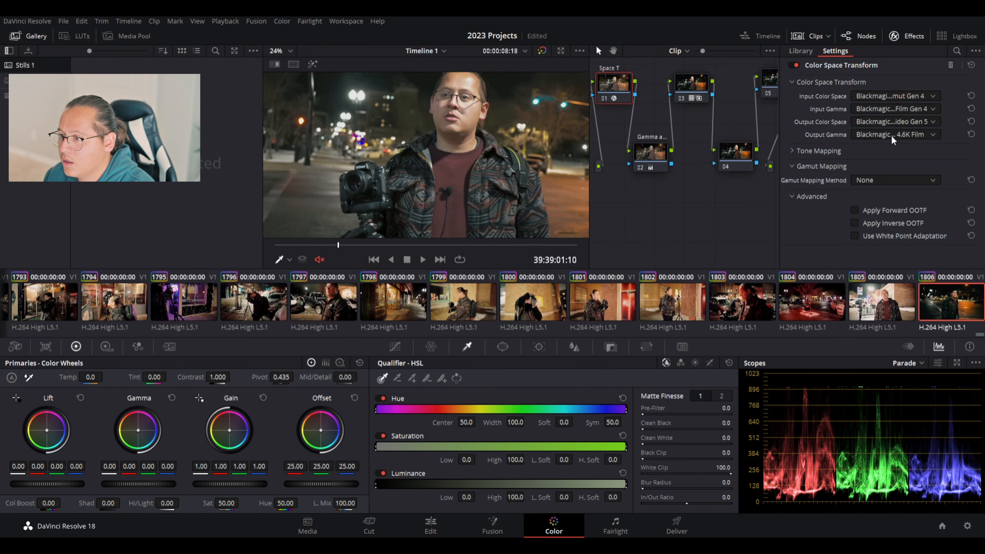
pyautogui.scroll(-2, 892, 135)
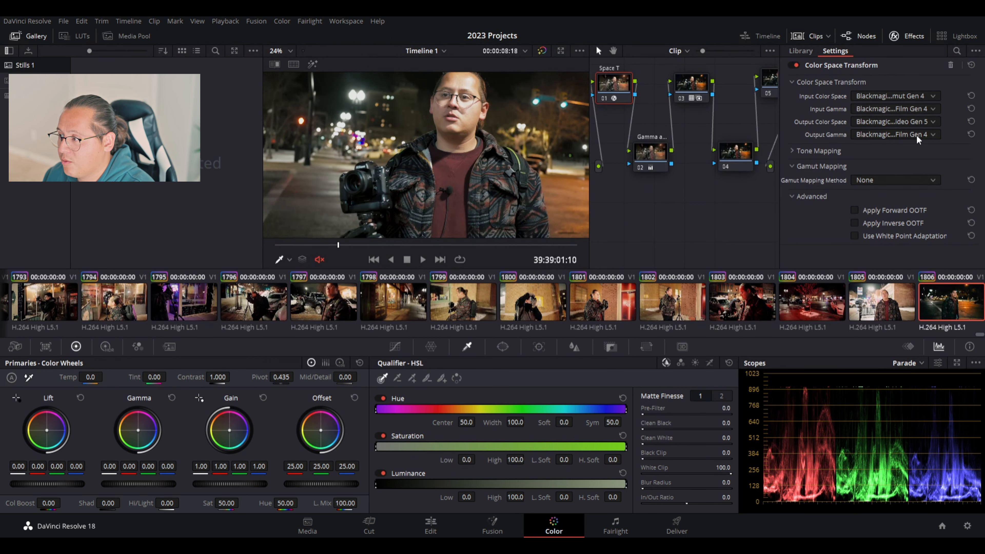
# Close the transform settings, widen the viewer, and nudge nodes 01 and 03 right.
pyautogui.click(904, 40)
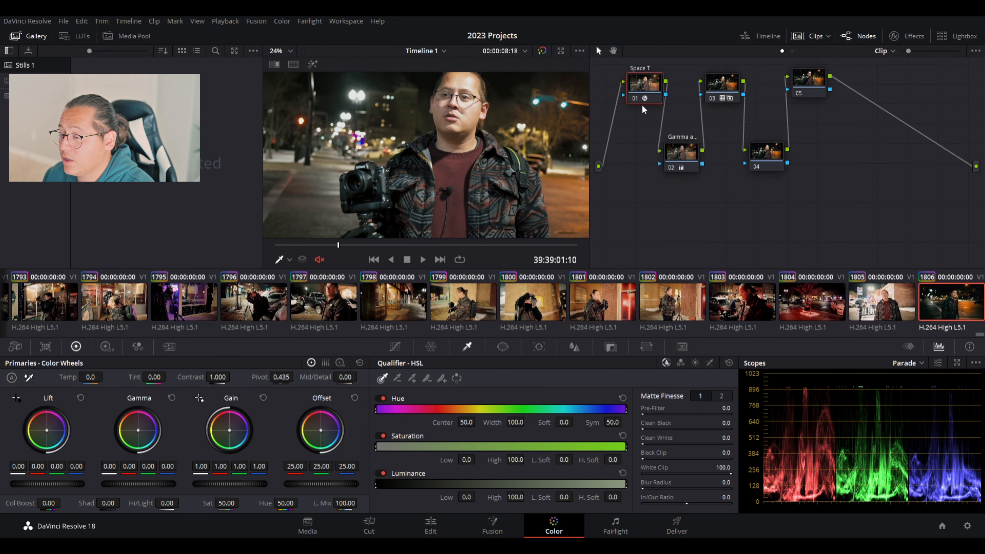
pyautogui.moveTo(588, 100); pyautogui.dragTo(745, 100)
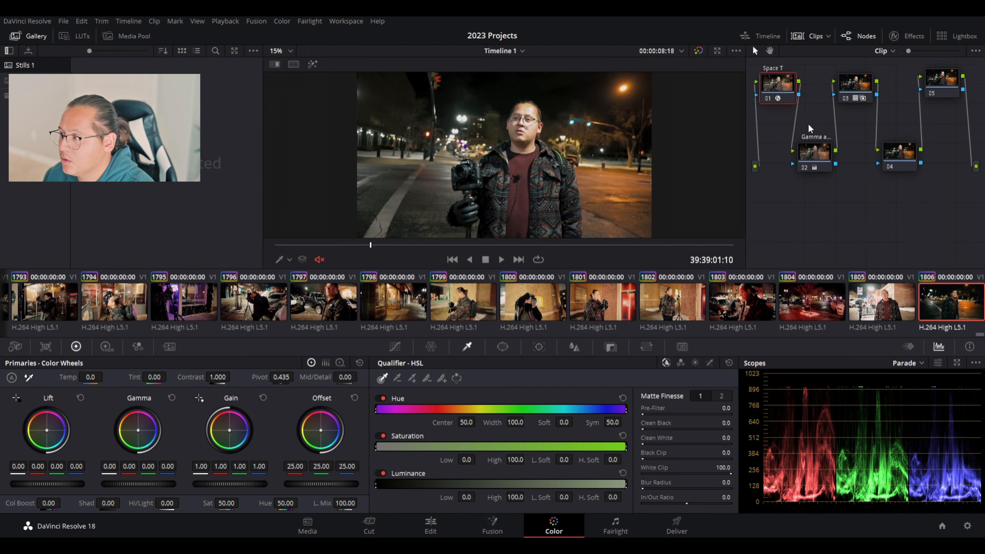
pyautogui.click(854, 77)
pyautogui.moveTo(777, 88); pyautogui.dragTo(779, 88)
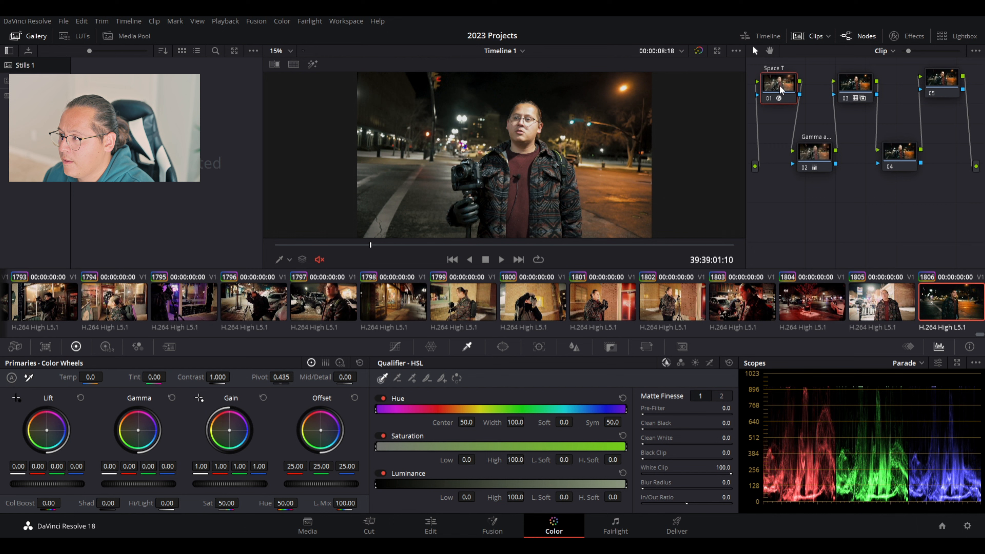
pyautogui.moveTo(861, 84); pyautogui.dragTo(863, 84)
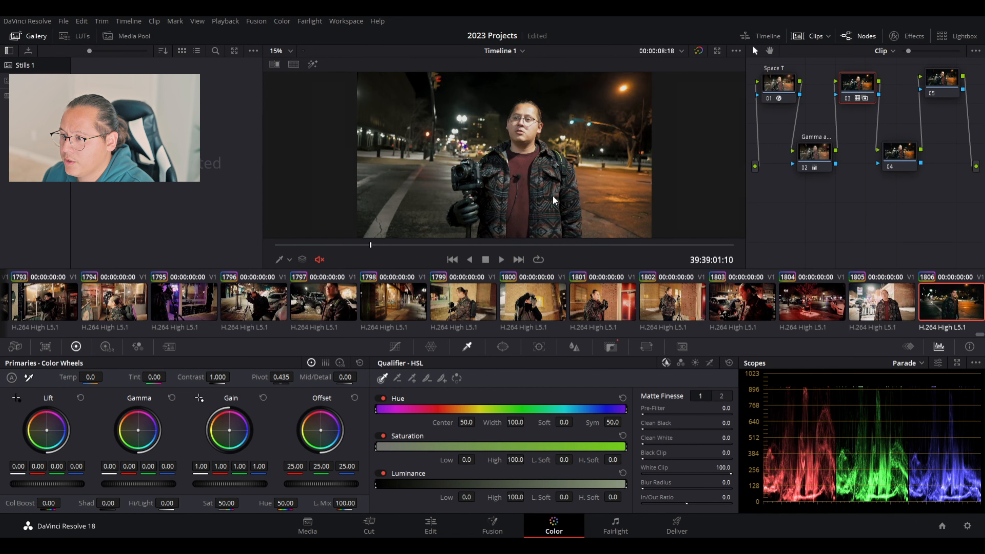
pyautogui.scroll(1, 522, 138)
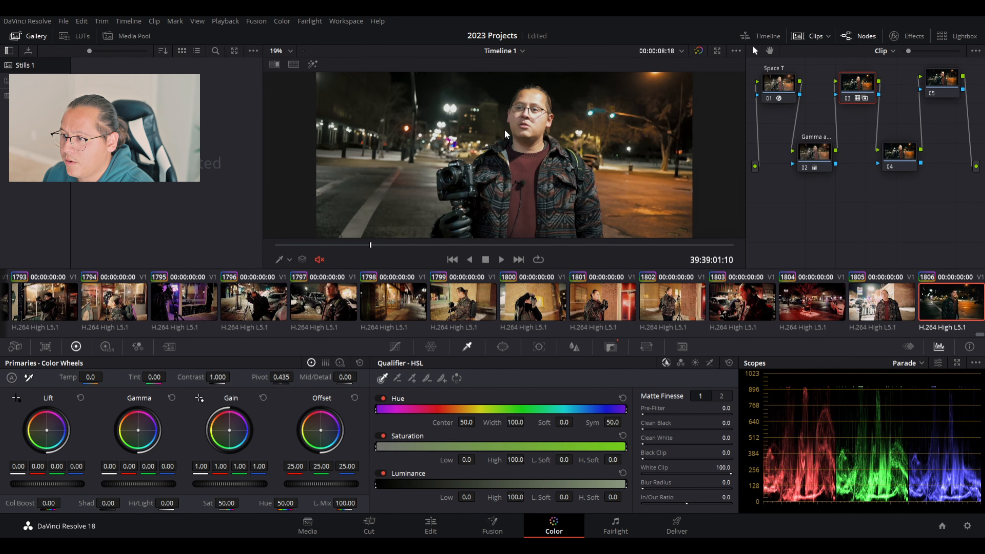
# Play the clip, toggle bypass to compare graded versus ungraded, then select node 04.
pyautogui.click(330, 244)
pyautogui.click(499, 260)
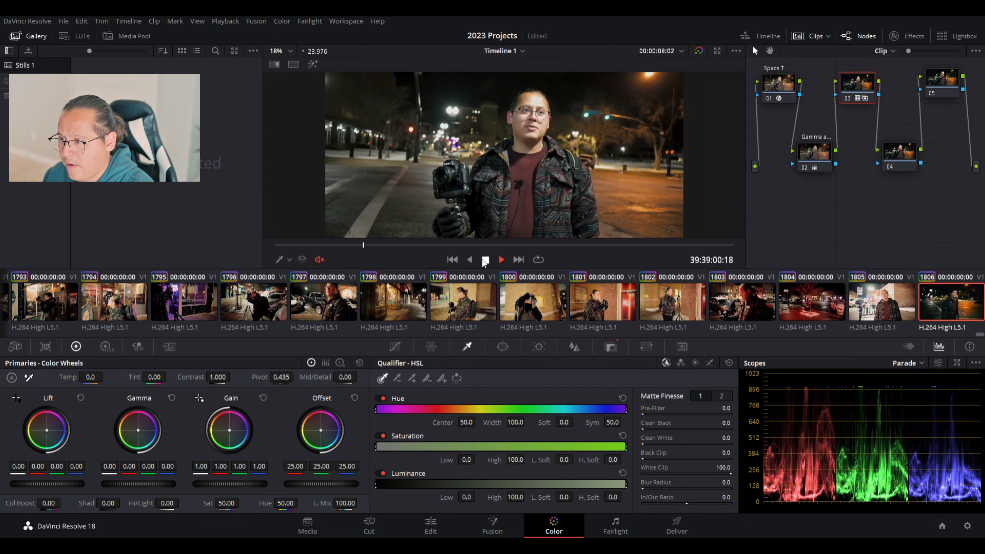
pyautogui.click(485, 259)
pyautogui.click(698, 51)
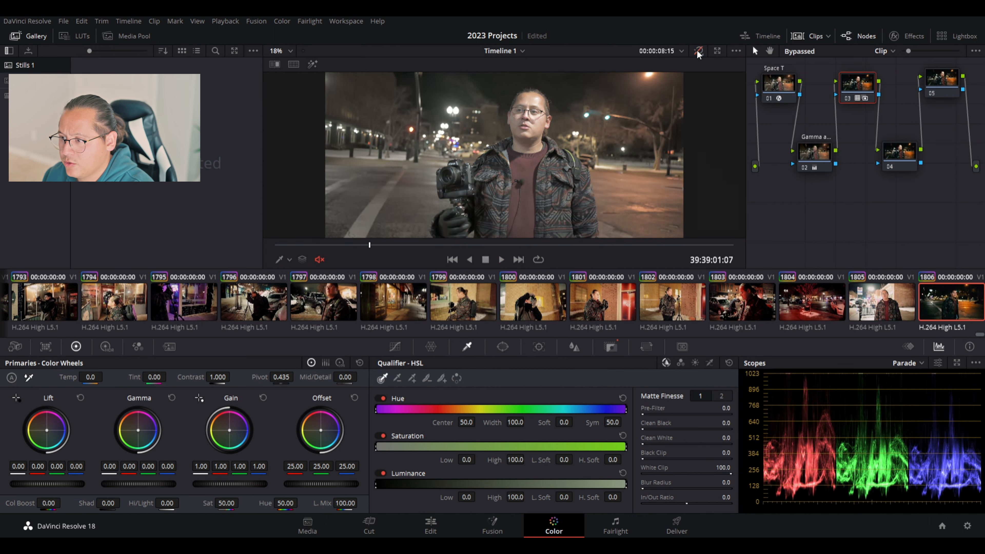
pyautogui.click(698, 51)
pyautogui.click(698, 51)
pyautogui.click(698, 51)
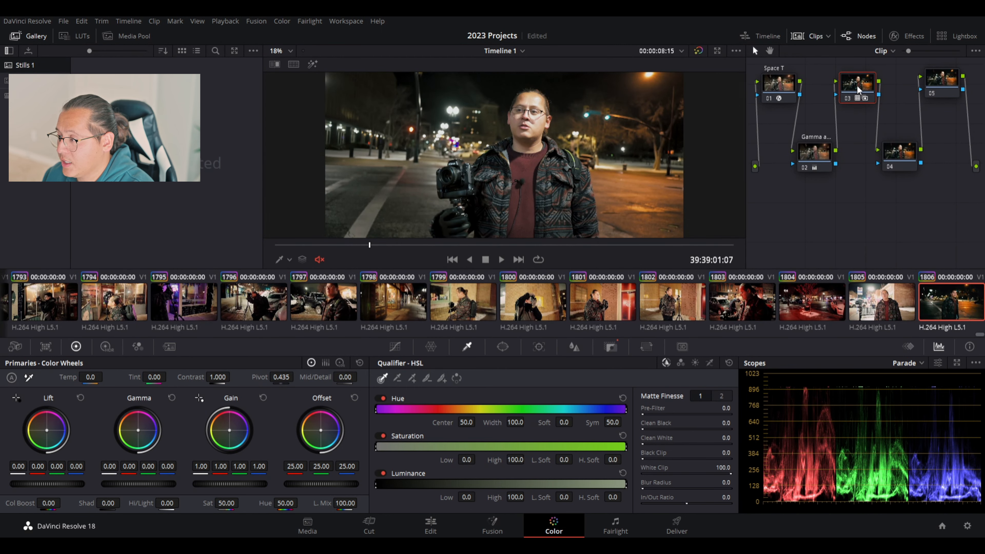
pyautogui.click(889, 152)
pyautogui.click(852, 83)
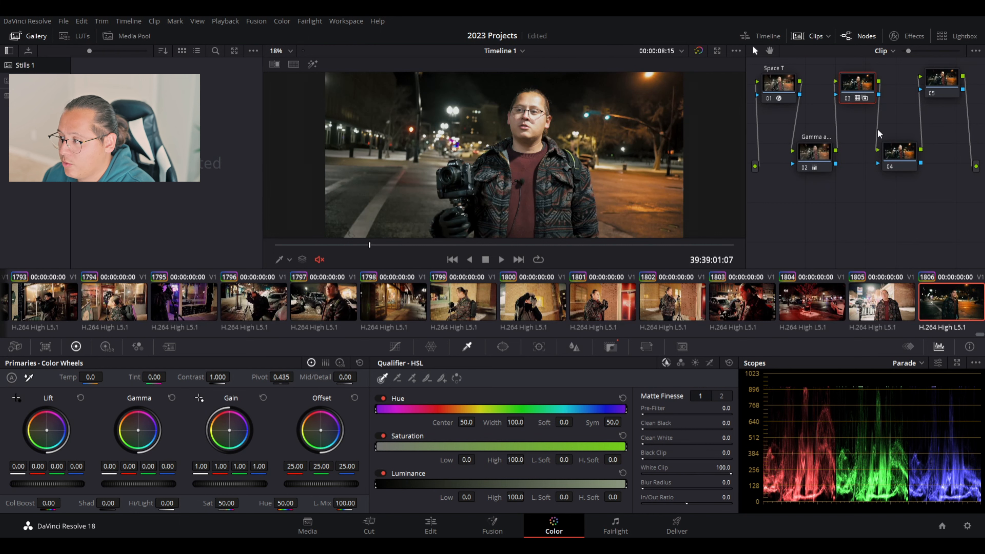
pyautogui.click(899, 153)
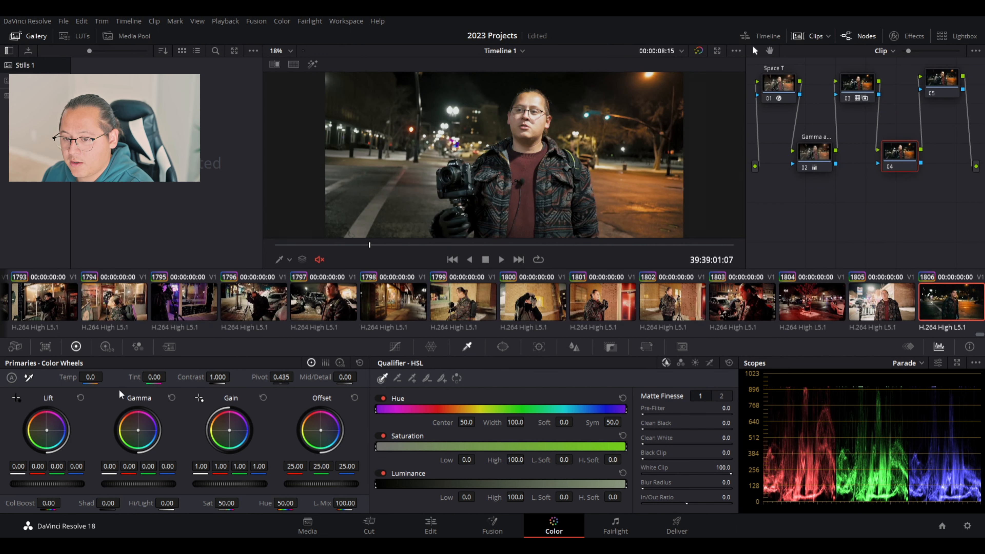
# Reset node 04's contrast, then raise it to 1.120 at pivot 0.435.
pyautogui.moveTo(210, 375)
pyautogui.mouseDown()
pyautogui.moveTo(310, 375)
pyautogui.moveTo(116, 376)
pyautogui.moveTo(302, 375)
pyautogui.moveTo(190, 375)
pyautogui.moveTo(205, 375)
pyautogui.mouseUp()
pyautogui.doubleClick(194, 376)
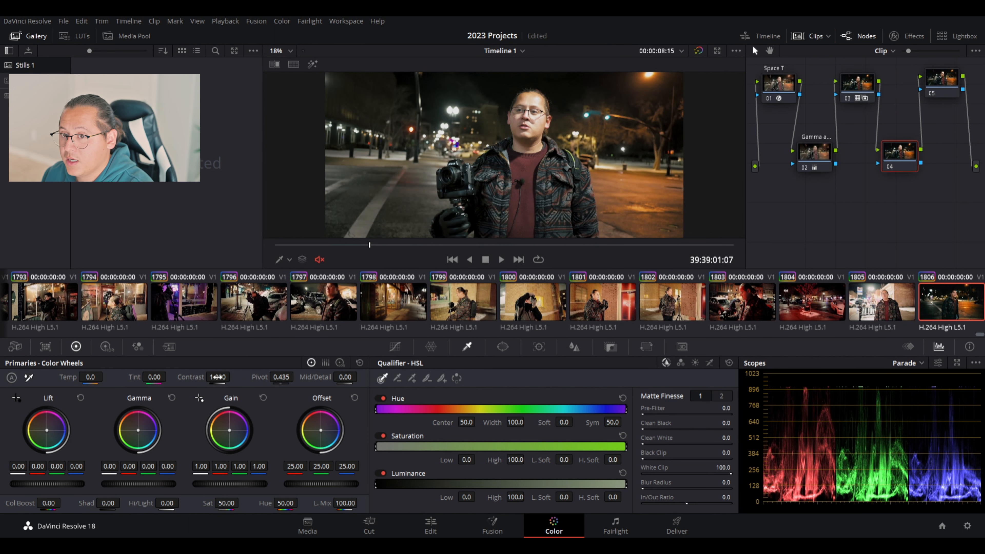
pyautogui.moveTo(229, 376)
pyautogui.mouseDown()
pyautogui.moveTo(275, 377)
pyautogui.moveTo(241, 377)
pyautogui.mouseUp()
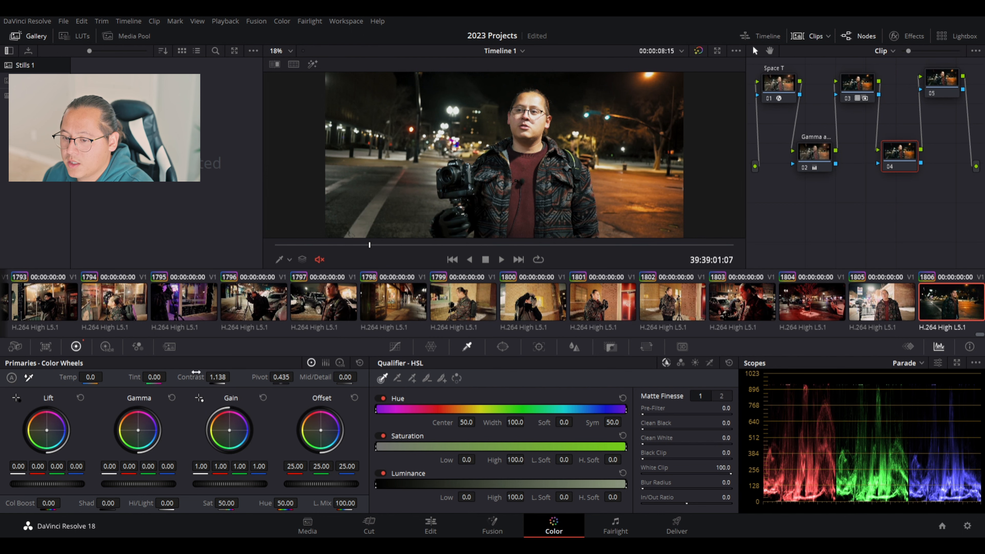
pyautogui.moveTo(225, 377); pyautogui.dragTo(225, 373)
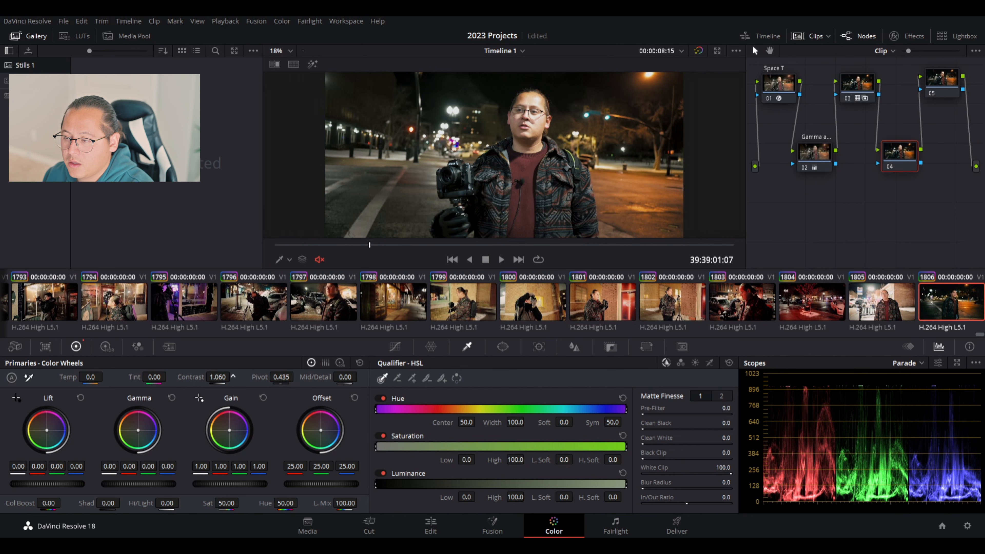
pyautogui.moveTo(228, 373); pyautogui.dragTo(234, 376)
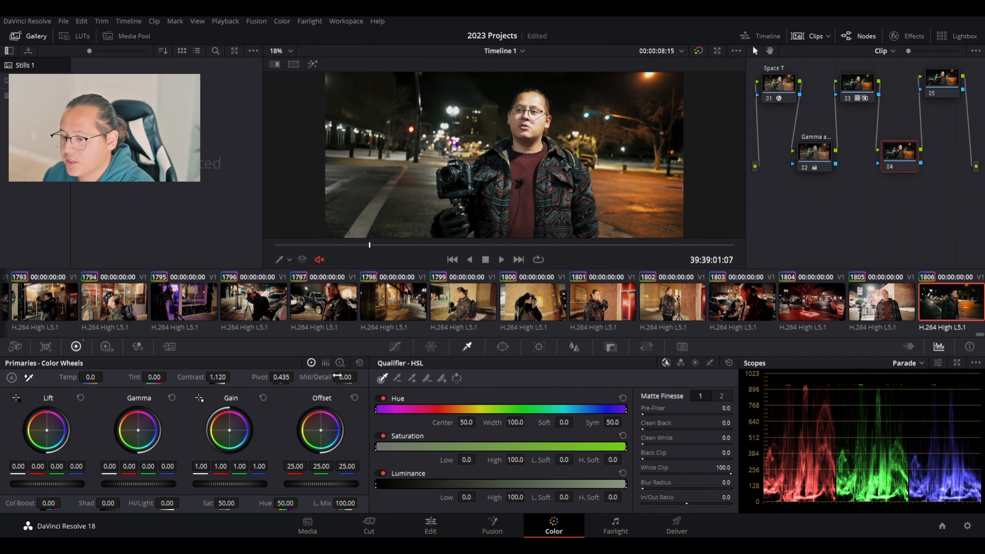
# Zoom onto the face, set node 04's Mid/Detail to 5.00, then fit the frame.
pyautogui.scroll(6, 535, 172)
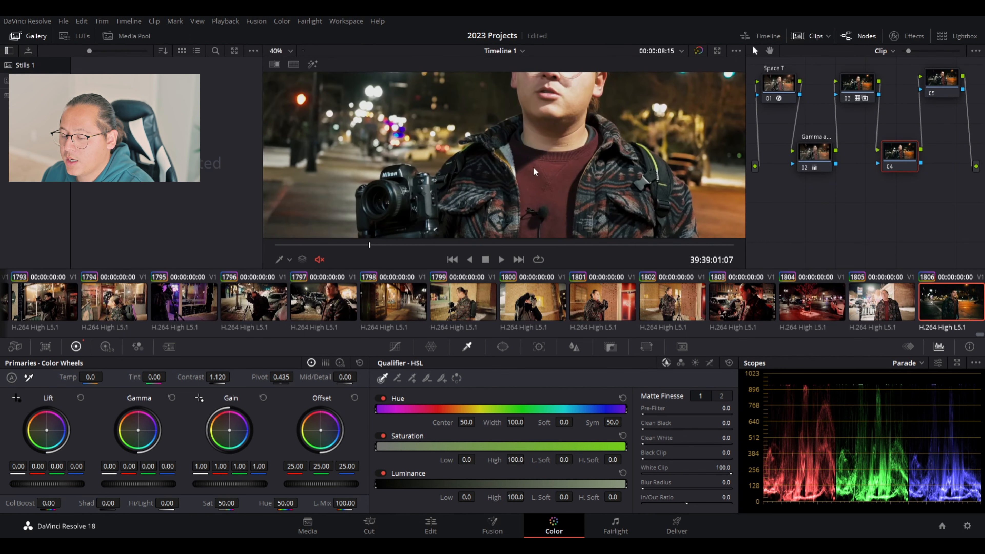
pyautogui.scroll(5, 543, 186)
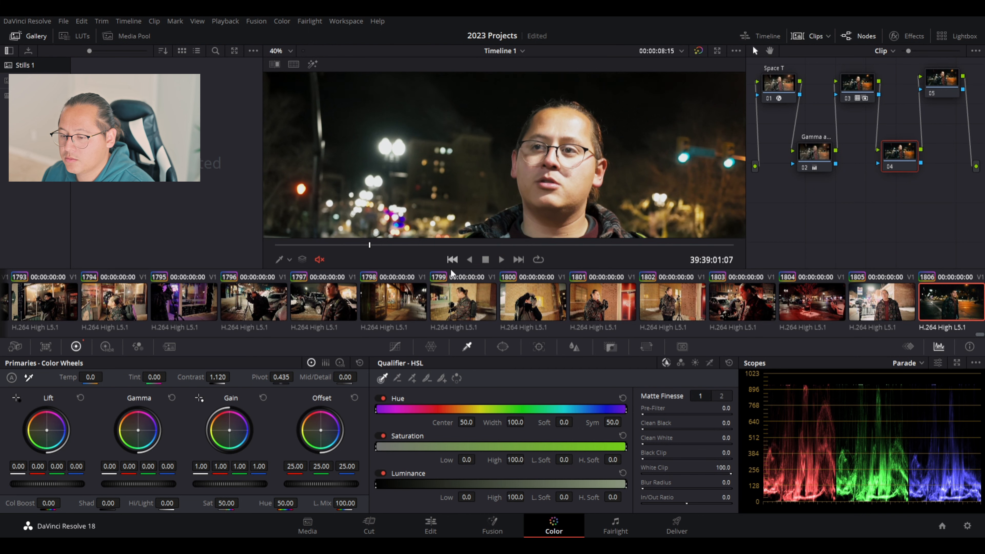
pyautogui.moveTo(338, 377)
pyautogui.mouseDown()
pyautogui.moveTo(360, 376)
pyautogui.moveTo(326, 377)
pyautogui.moveTo(360, 377)
pyautogui.moveTo(339, 377)
pyautogui.mouseUp()
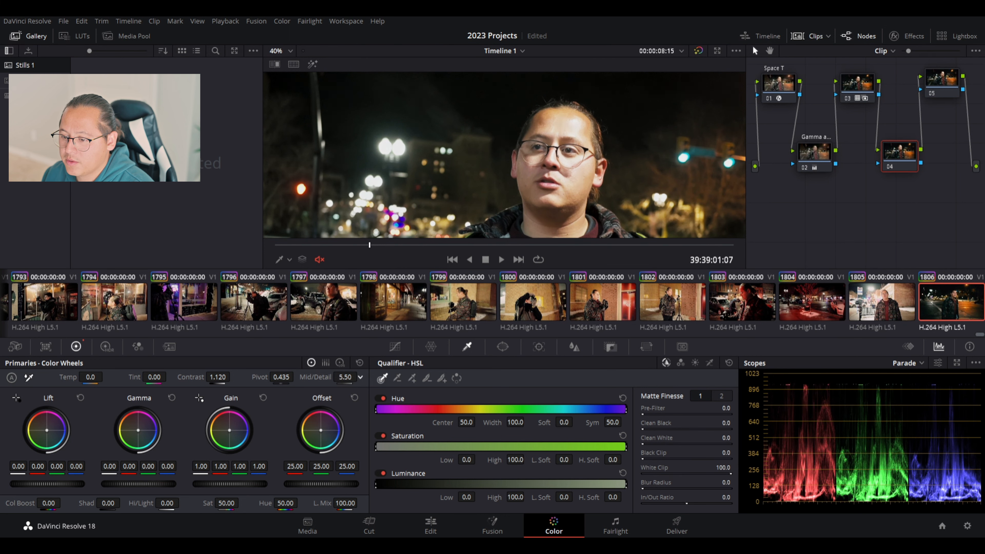
pyautogui.moveTo(345, 377); pyautogui.dragTo(341, 377)
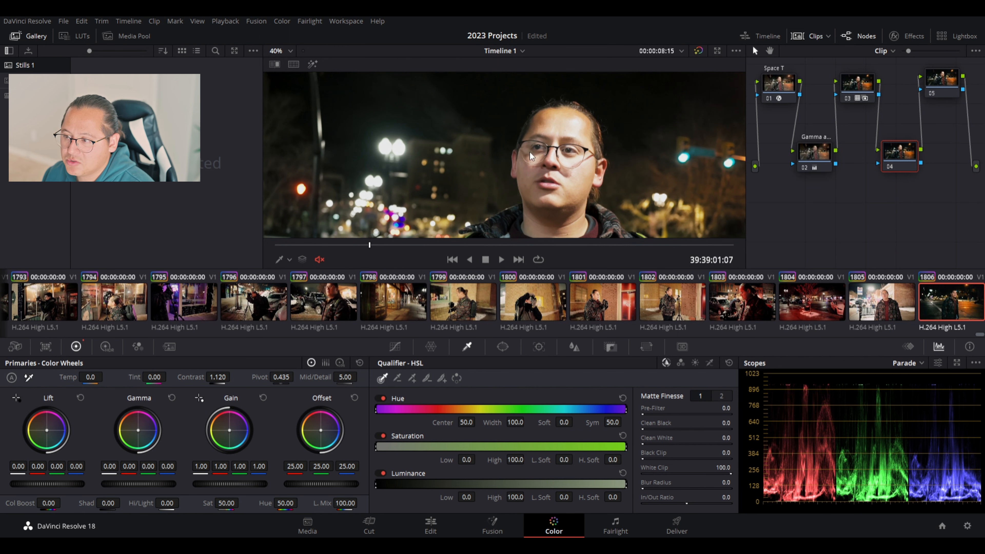
pyautogui.scroll(-5, 477, 178)
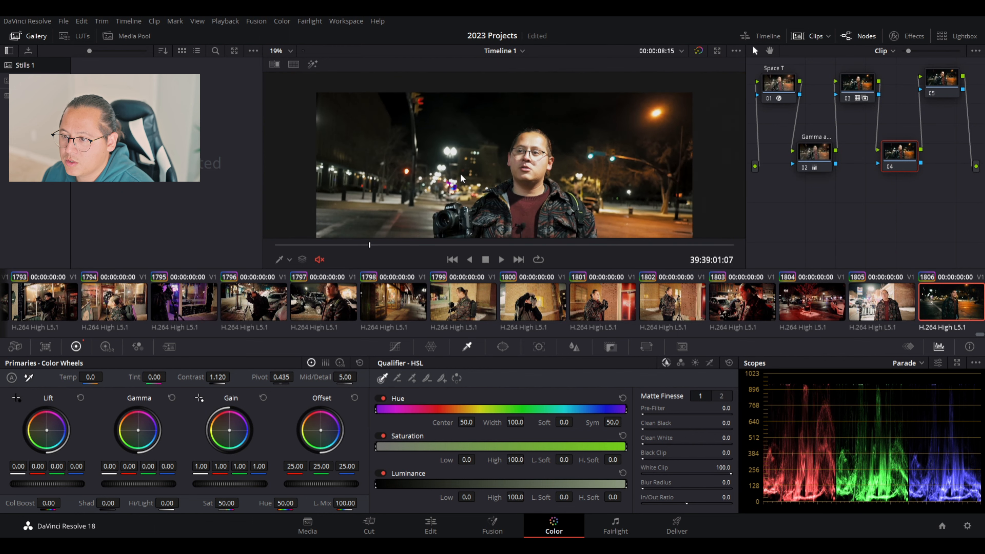
pyautogui.click(293, 64)
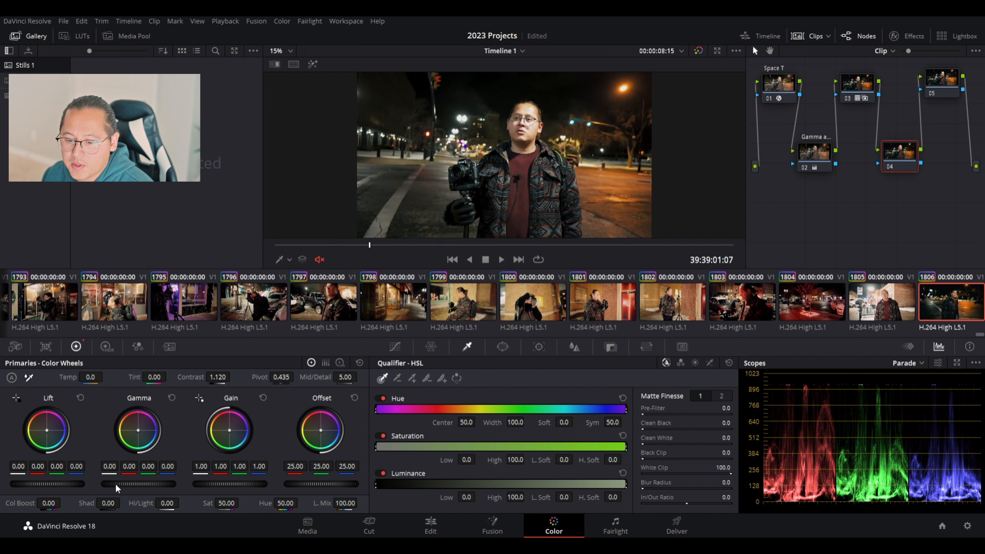
# Set node 04's Shadows to 30.00 and Highlights to -12.00.
pyautogui.moveTo(100, 504); pyautogui.dragTo(123, 503)
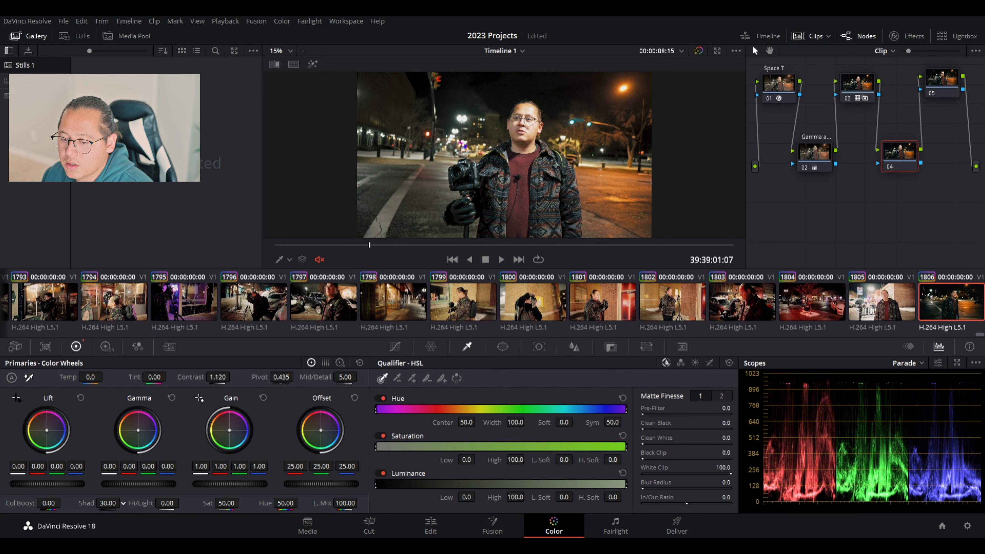
pyautogui.moveTo(167, 503); pyautogui.dragTo(168, 503)
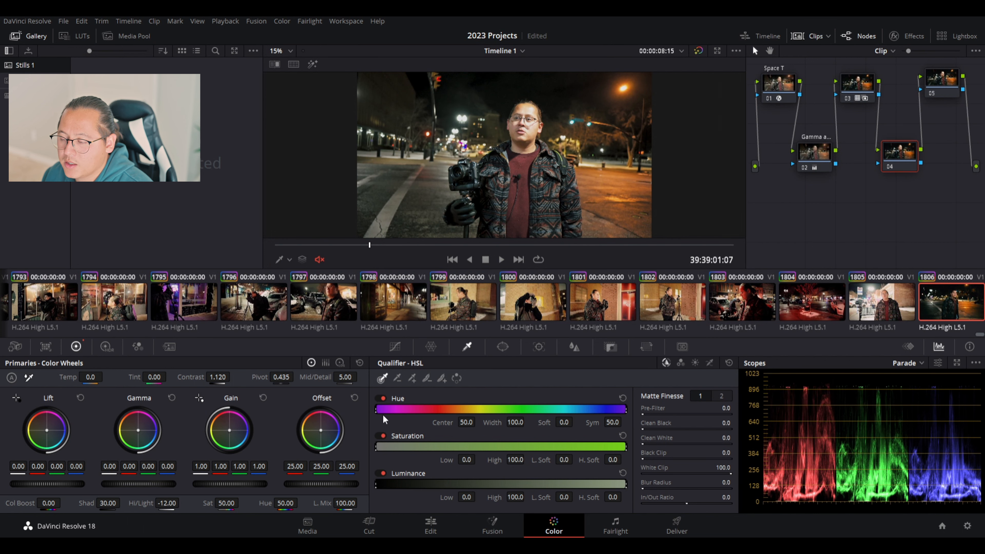
pyautogui.click(783, 83)
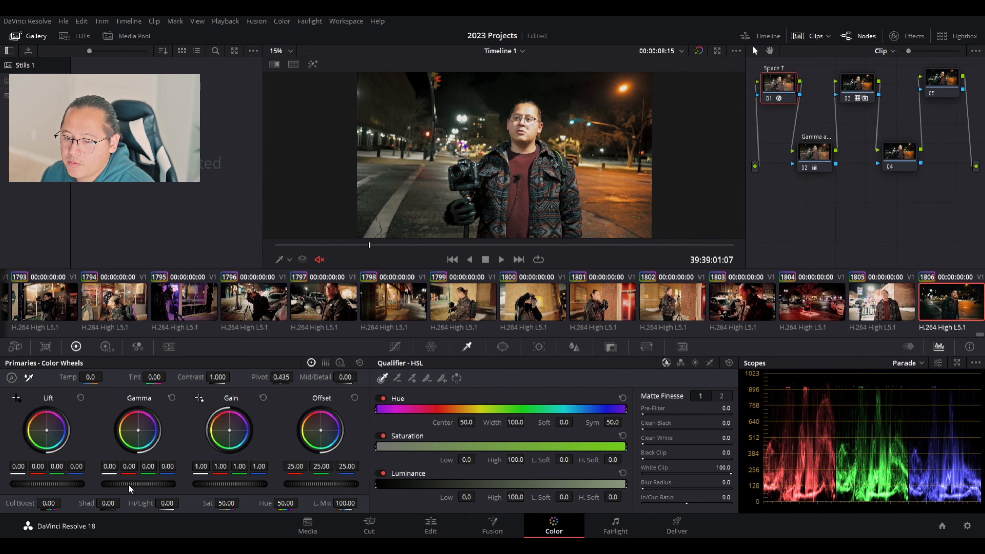
# Raise node 01's Gamma to 0.02 and lower its Gain to 0.96.
pyautogui.moveTo(117, 484); pyautogui.dragTo(132, 485)
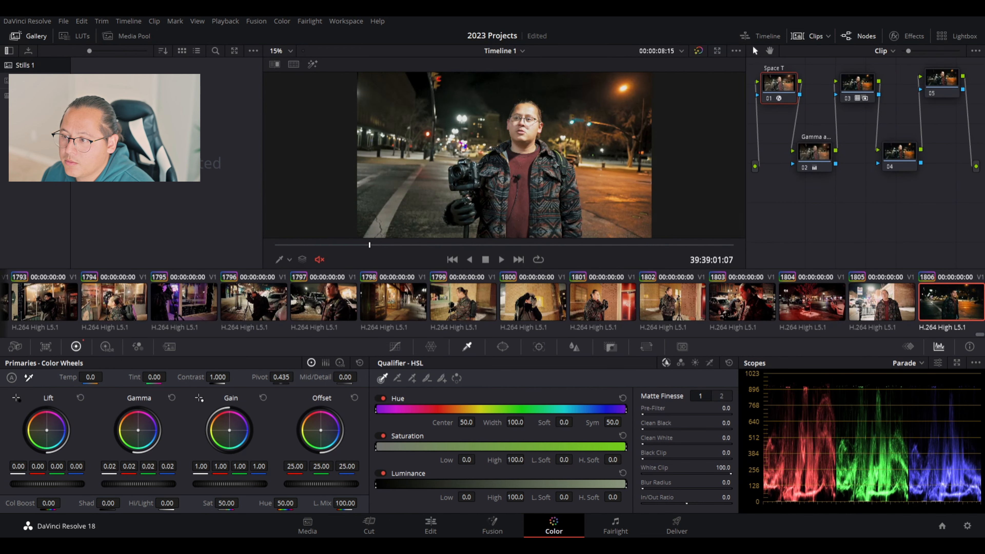
pyautogui.moveTo(244, 485); pyautogui.dragTo(205, 484)
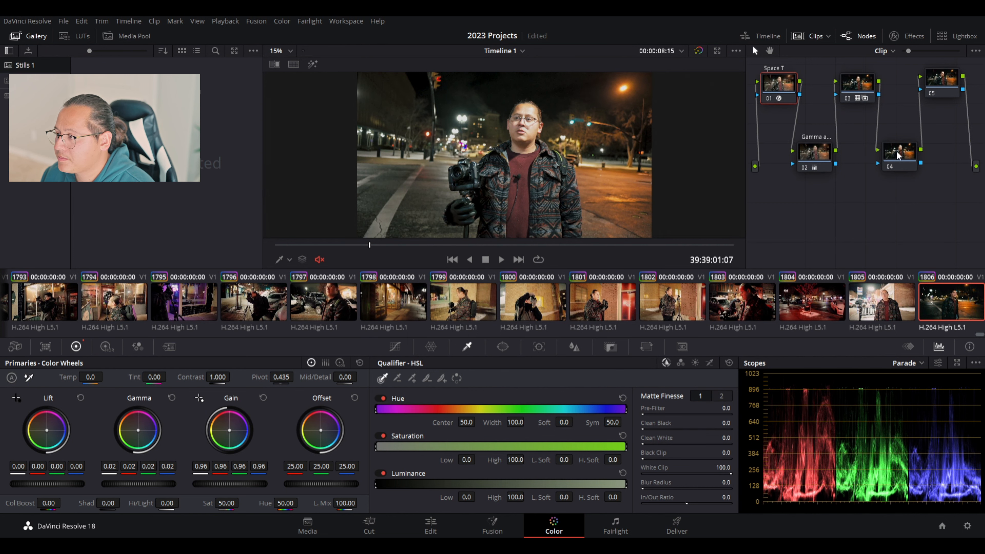
pyautogui.click(946, 93)
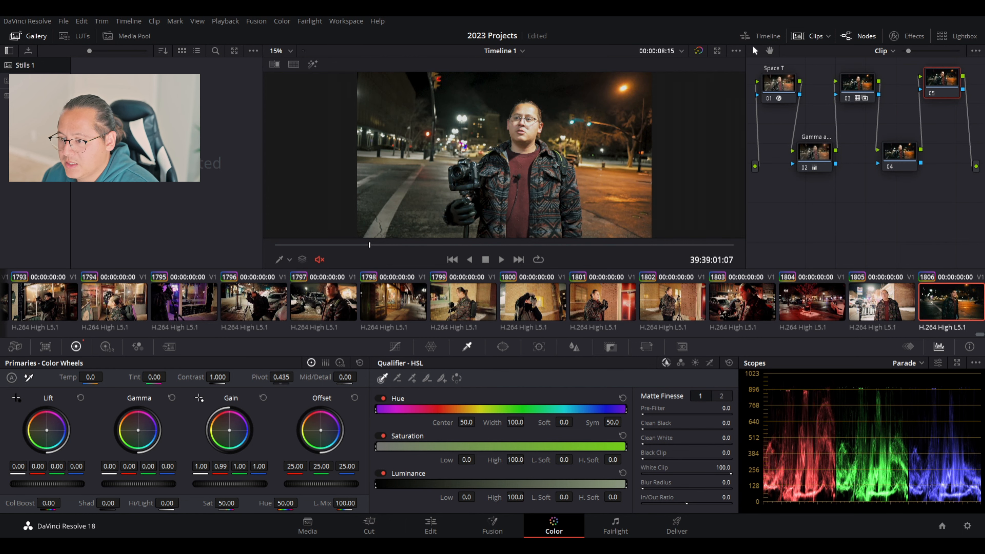
# Warm node 05's Gain to red 1.07, green 0.98, blue 0.97, with gamma blue -0.01.
pyautogui.moveTo(229, 430)
pyautogui.mouseDown()
pyautogui.moveTo(216, 416)
pyautogui.moveTo(241, 417)
pyautogui.moveTo(247, 434)
pyautogui.moveTo(228, 437)
pyautogui.moveTo(229, 429)
pyautogui.mouseUp()
pyautogui.hotkey('ctrl', 'z')
pyautogui.scroll(2, 488, 134)
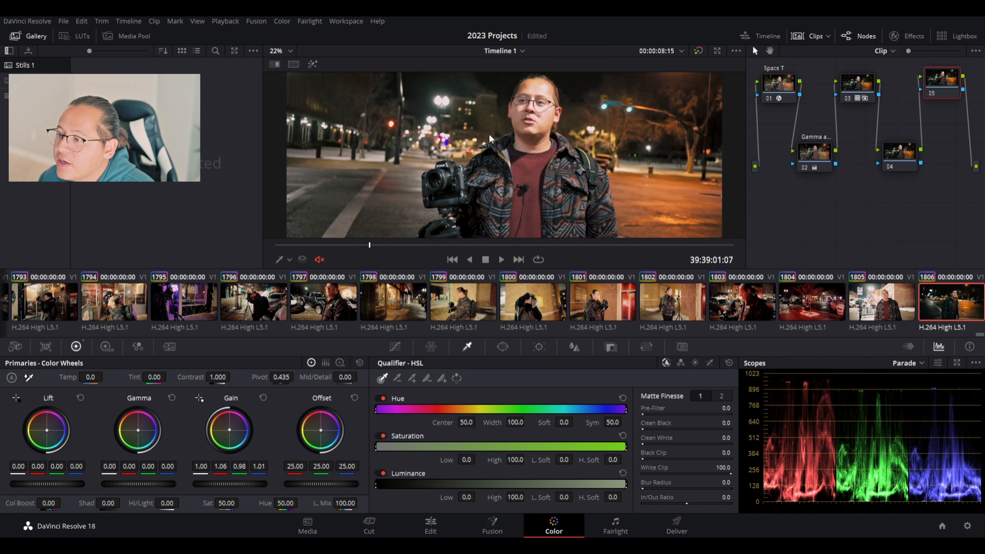
pyautogui.moveTo(229, 432); pyautogui.dragTo(229, 430)
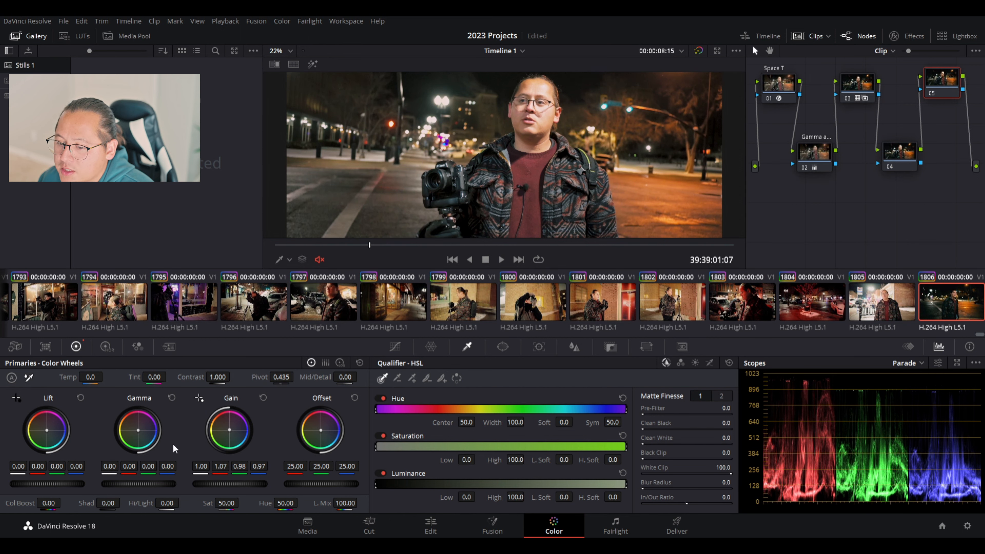
pyautogui.moveTo(139, 430); pyautogui.dragTo(138, 431)
pyautogui.scroll(-4, 396, 182)
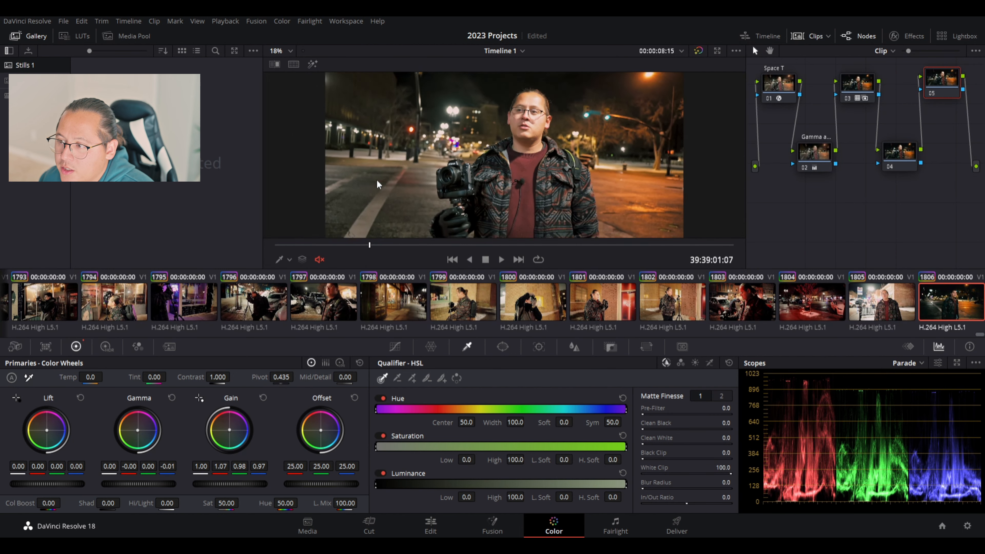
pyautogui.scroll(1, 447, 181)
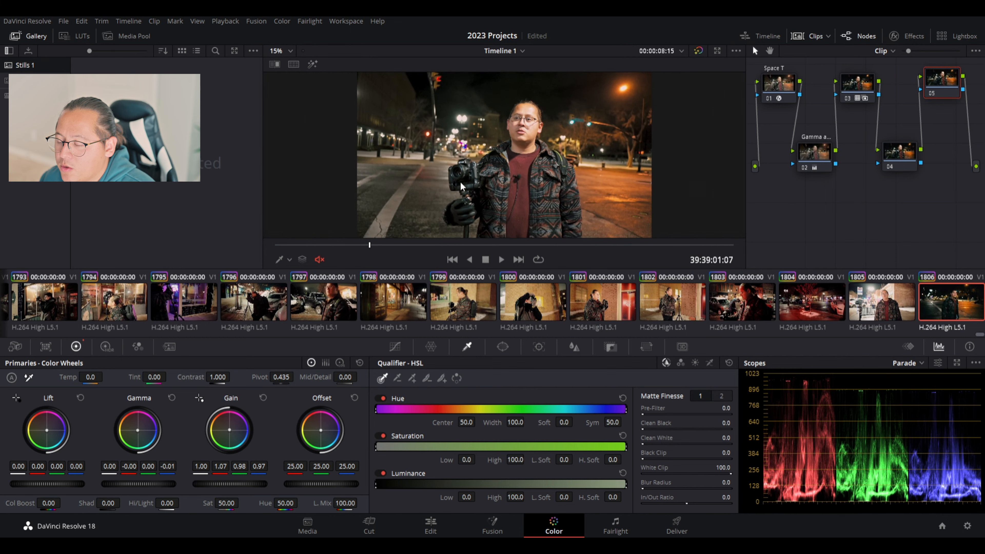
pyautogui.click(783, 83)
# Play the night interview from the current frame and again from a later point to review the grade.
pyautogui.click(501, 259)
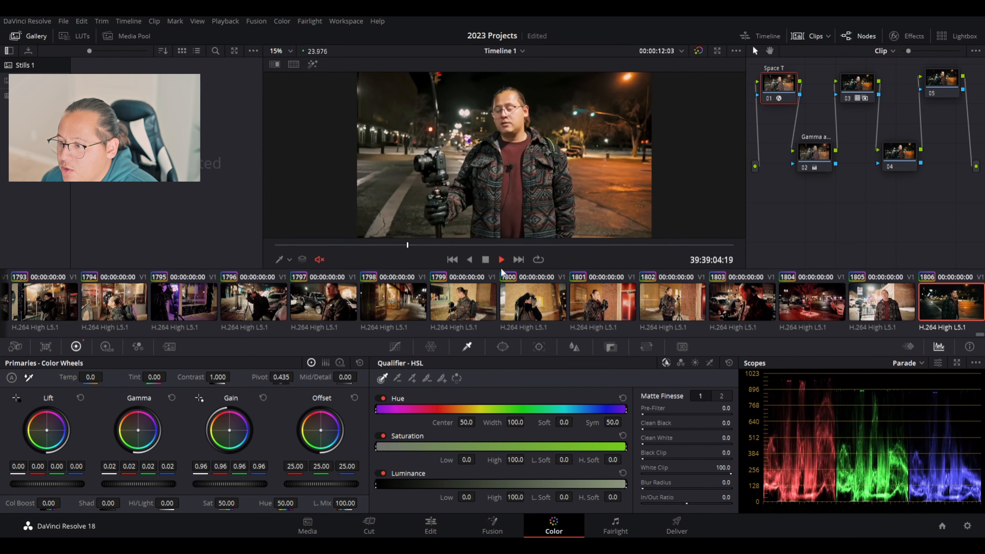
pyautogui.click(485, 259)
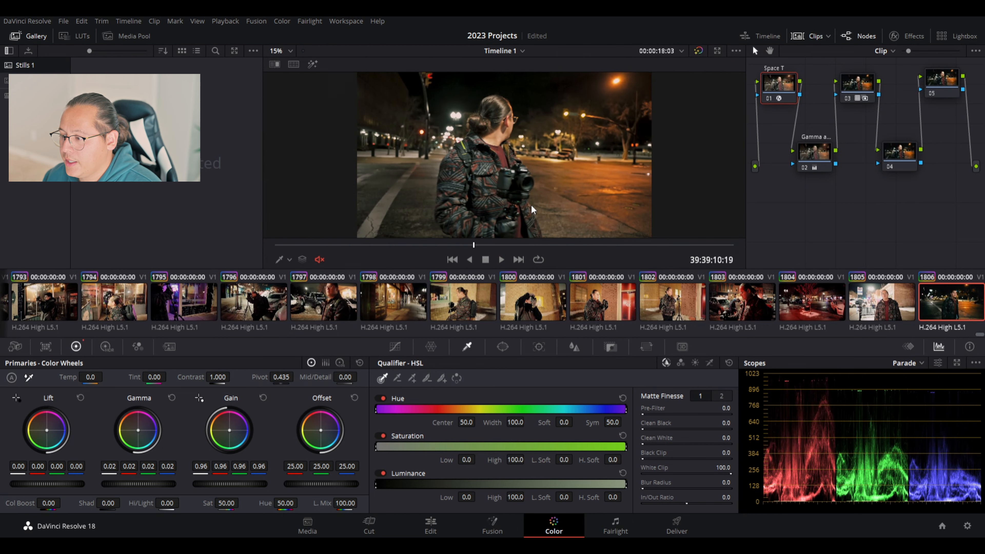
pyautogui.click(520, 245)
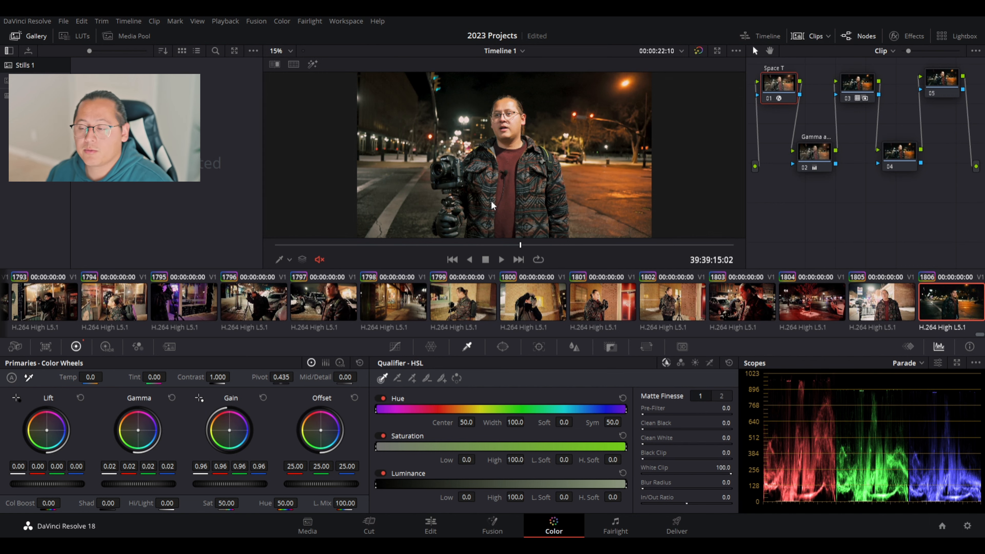
pyautogui.click(502, 259)
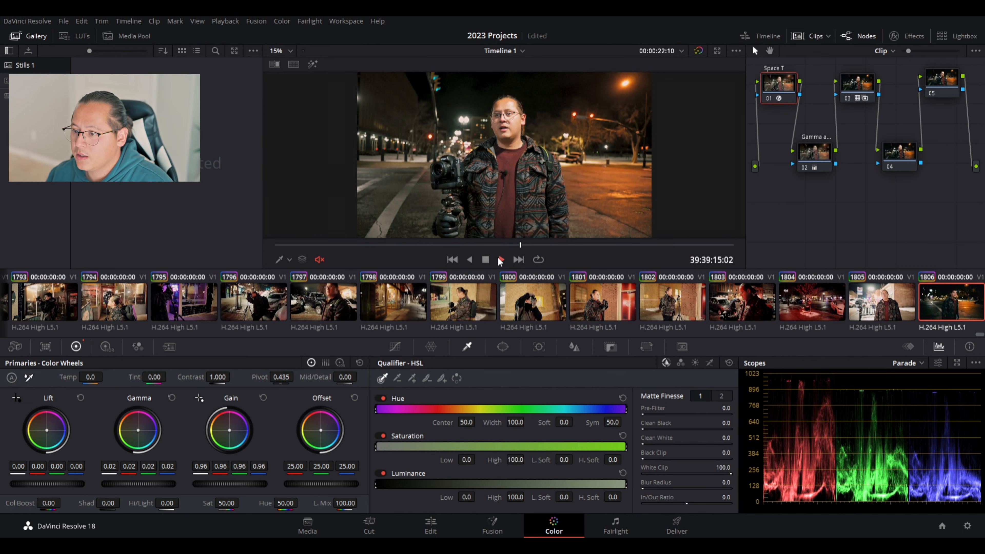
pyautogui.click(486, 260)
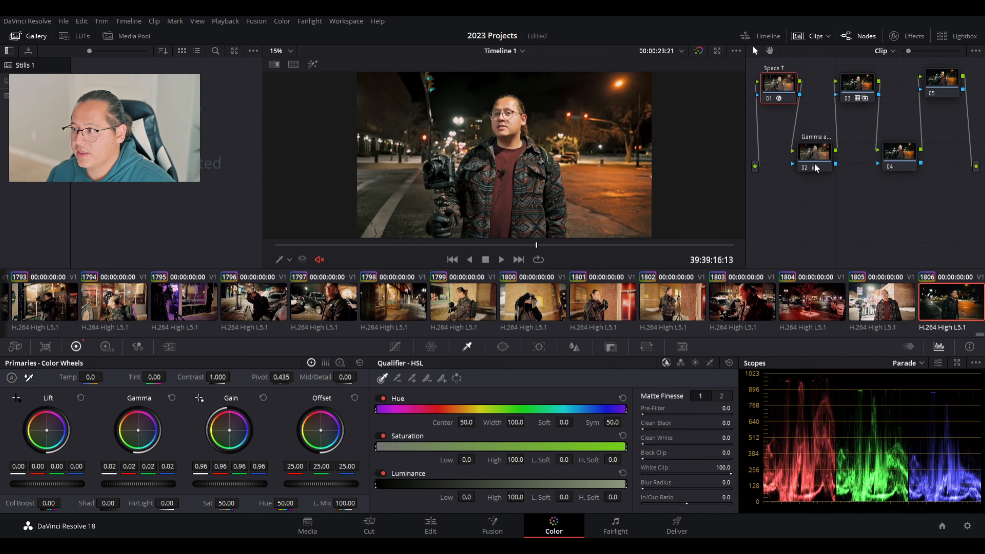
# Inspect node 03, undo the change, replay briefly, then reselect node 01.
pyautogui.click(856, 82)
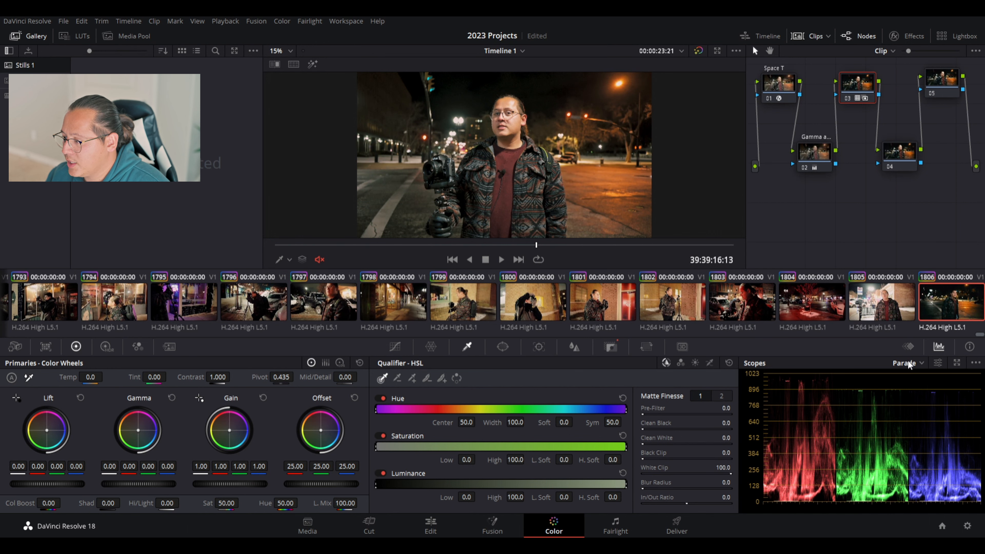
pyautogui.hotkey('ctrl', 'z')
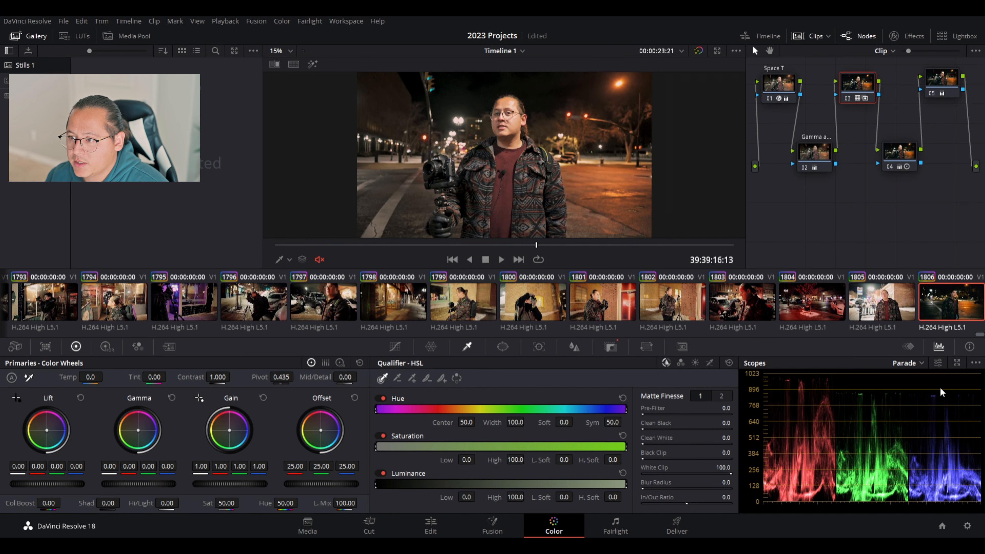
pyautogui.click(502, 260)
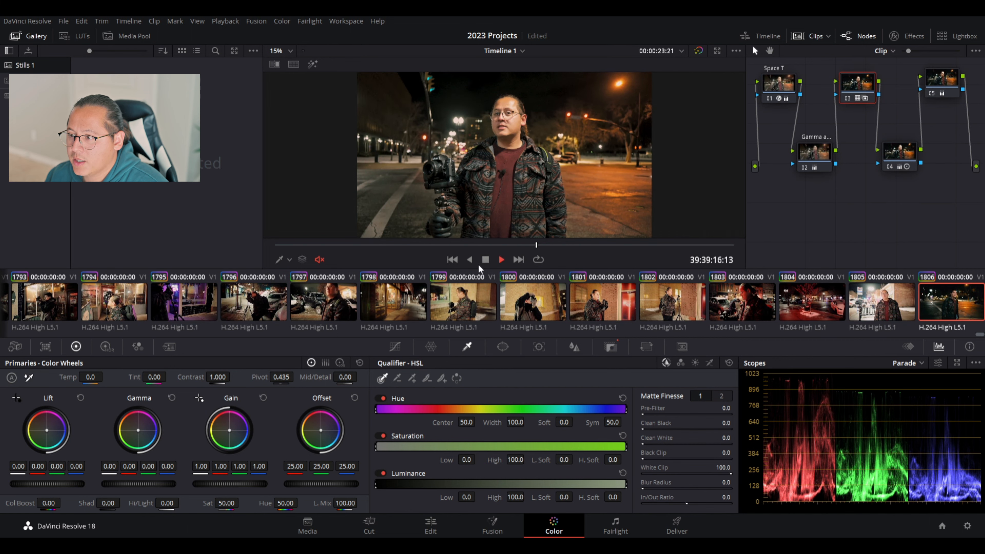
pyautogui.click(485, 259)
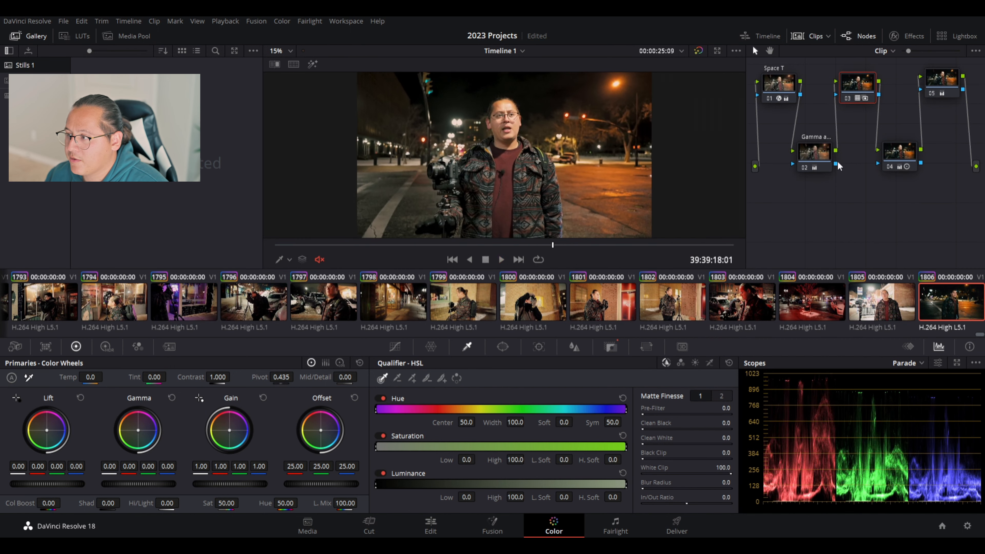
pyautogui.click(777, 84)
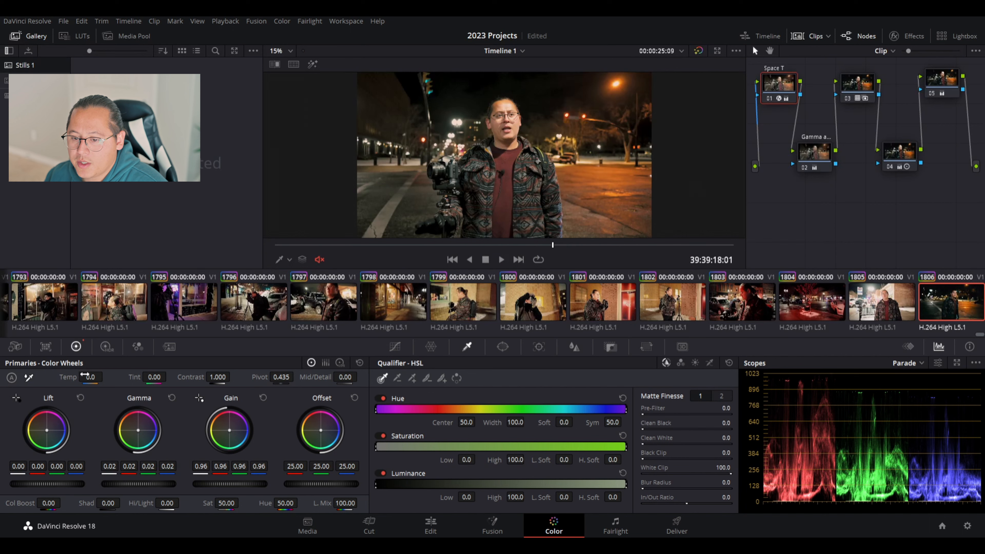
# Cool node 01 to Temp -180 with Tint reset to 0.00, and open the saved-stills album.
pyautogui.moveTo(91, 377)
pyautogui.mouseDown()
pyautogui.moveTo(49, 378)
pyautogui.moveTo(126, 377)
pyautogui.moveTo(68, 377)
pyautogui.moveTo(81, 377)
pyautogui.mouseUp()
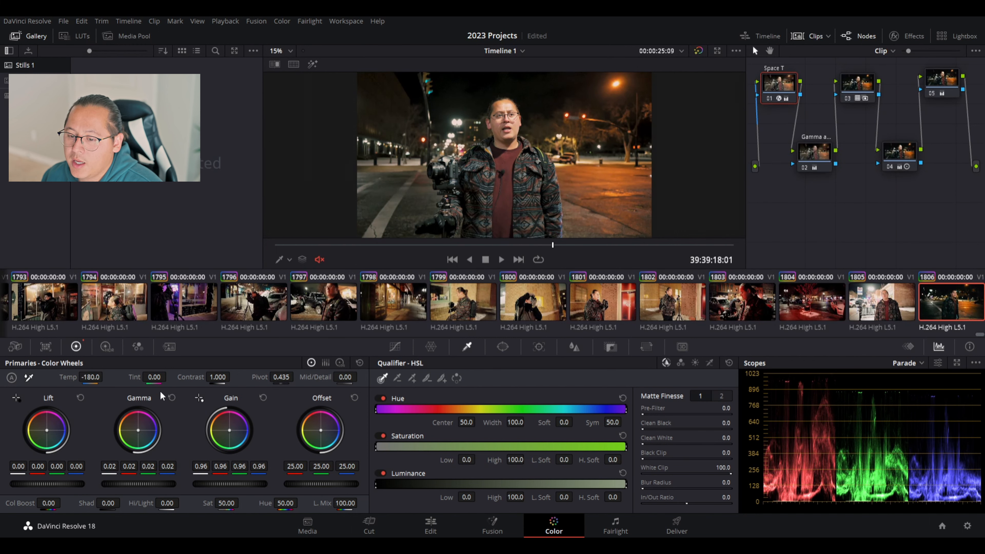
pyautogui.moveTo(134, 377); pyautogui.dragTo(136, 377)
pyautogui.doubleClick(139, 377)
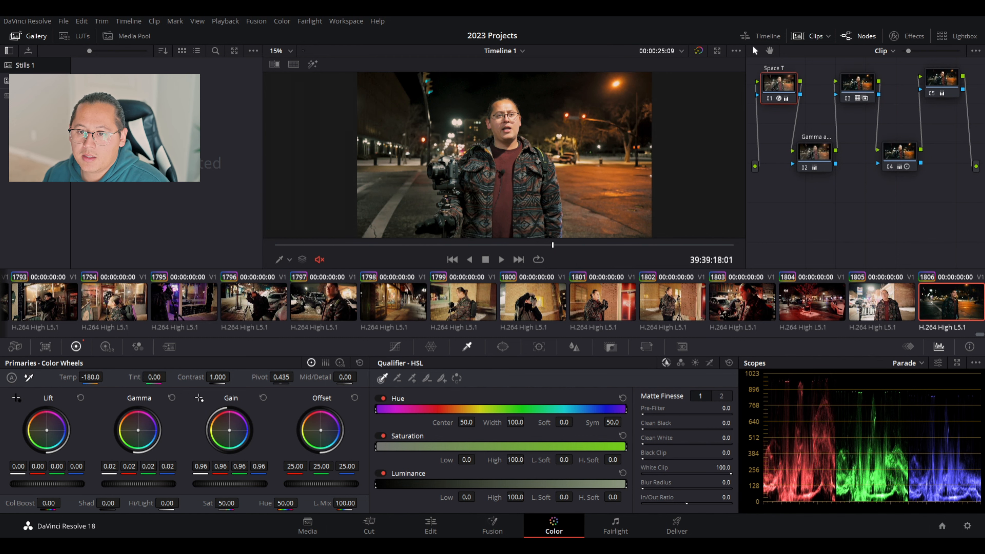
pyautogui.click(27, 81)
pyautogui.moveTo(259, 65); pyautogui.dragTo(254, 262)
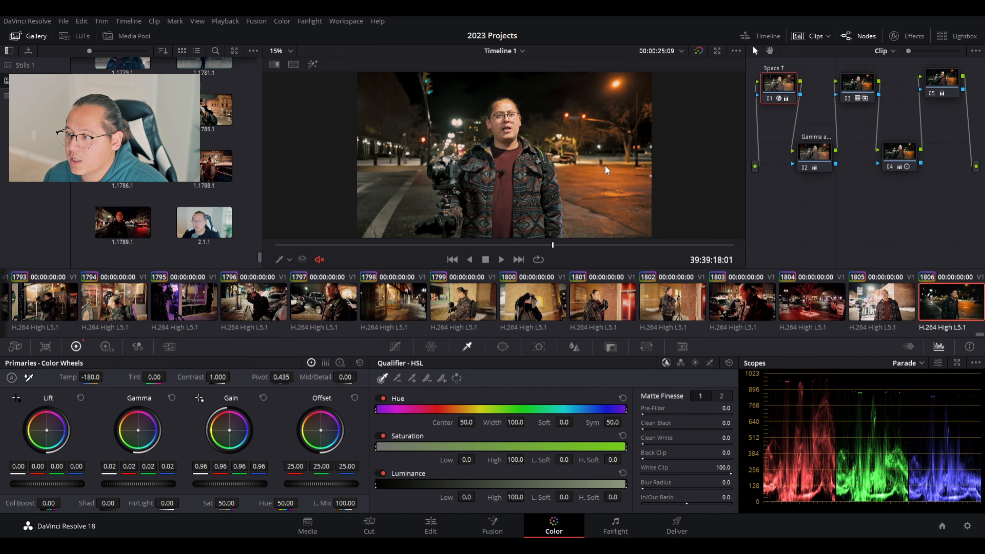
# Save a still of the interview grade, then scrub through clip 1805.
pyautogui.hotkey('ctrl', 'alt', 'g')
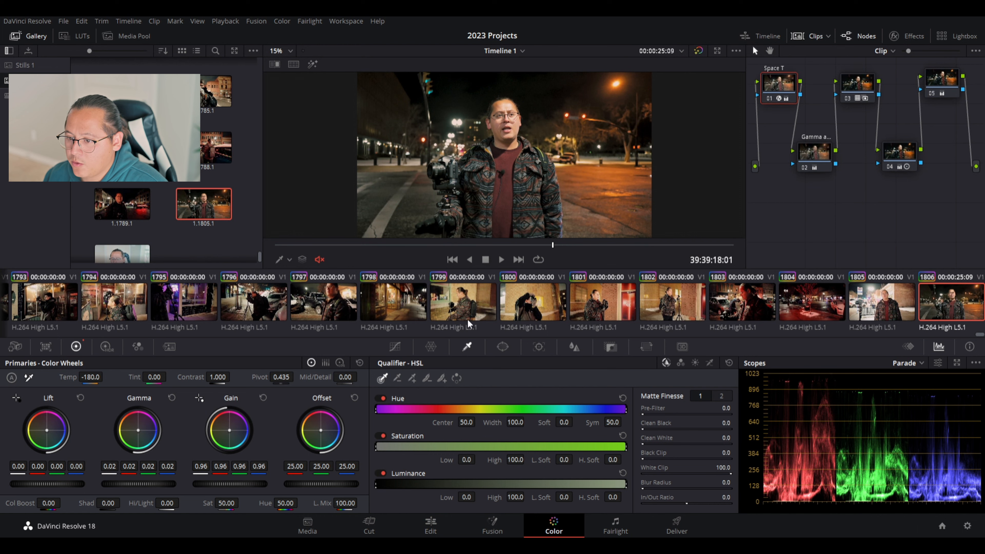
pyautogui.click(880, 306)
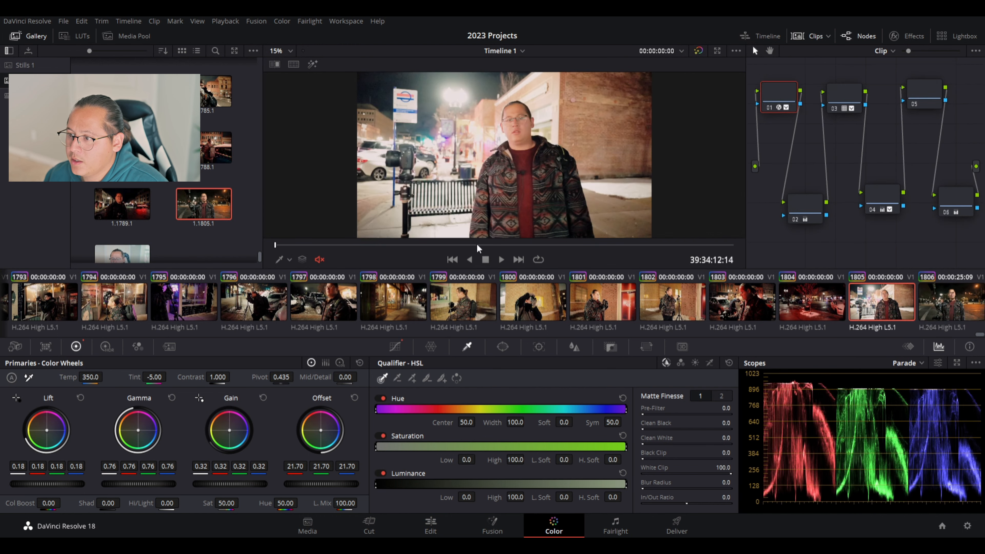
pyautogui.click(428, 245)
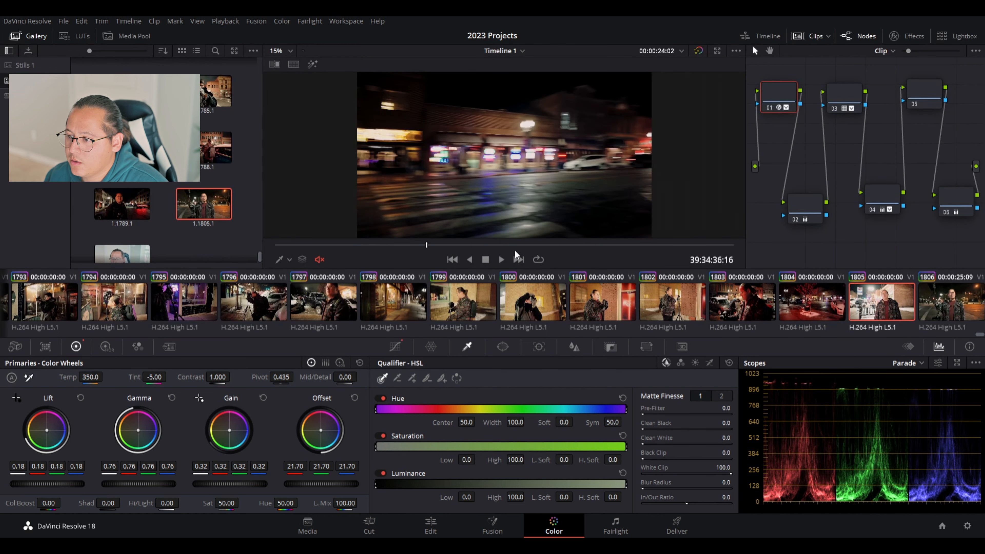
pyautogui.moveTo(516, 254); pyautogui.dragTo(616, 249)
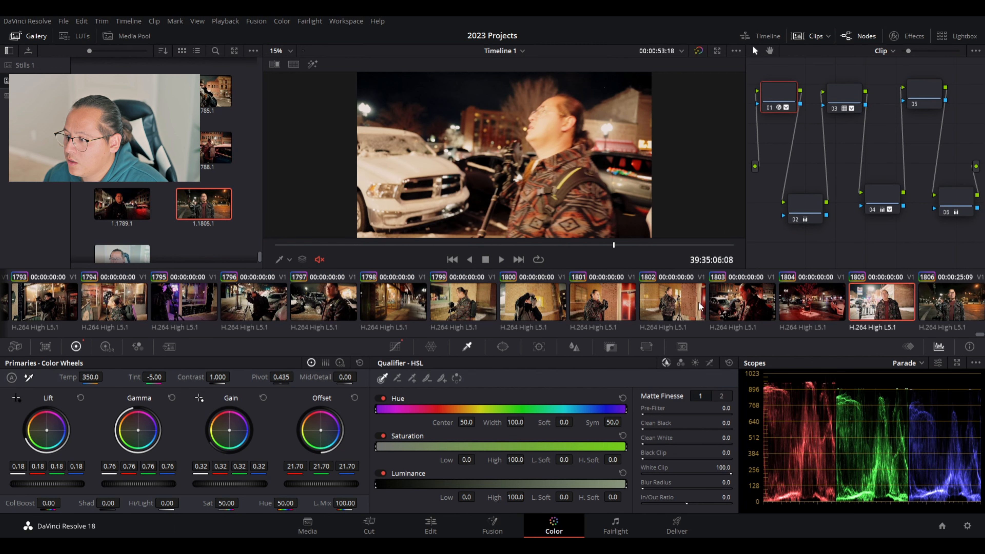
# Step through clips 1802 and 1801 to clip 1799, toggling the grade bypass to compare.
pyautogui.click(671, 307)
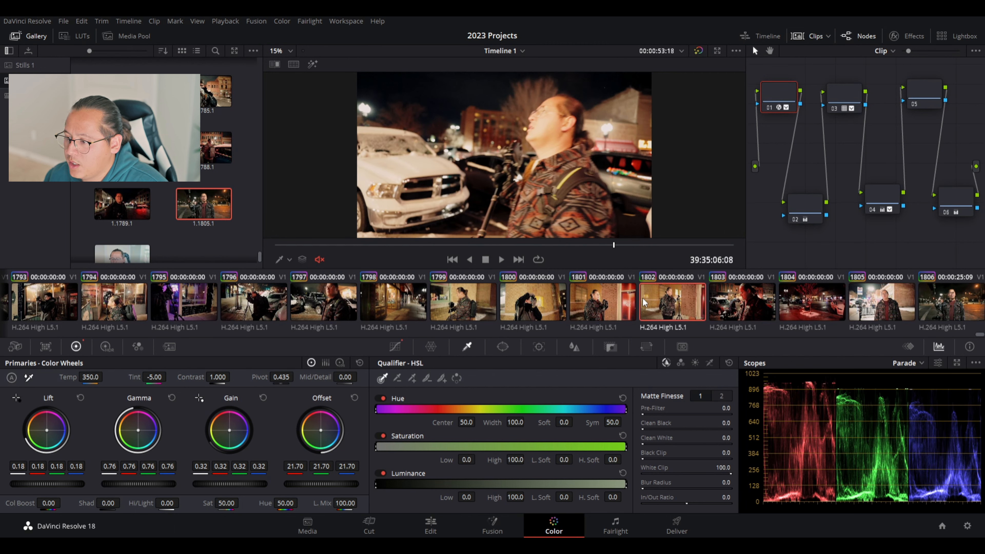
pyautogui.click(596, 313)
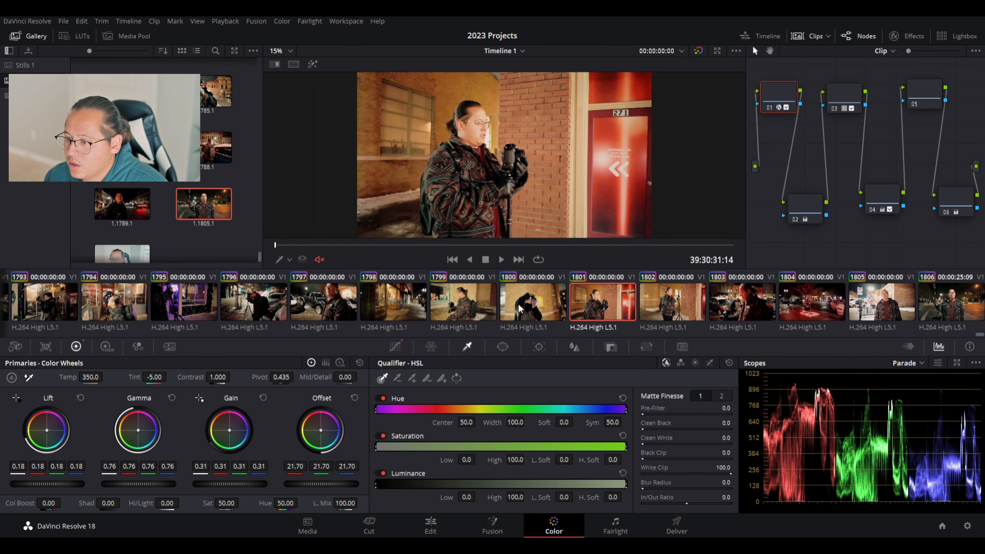
pyautogui.click(447, 314)
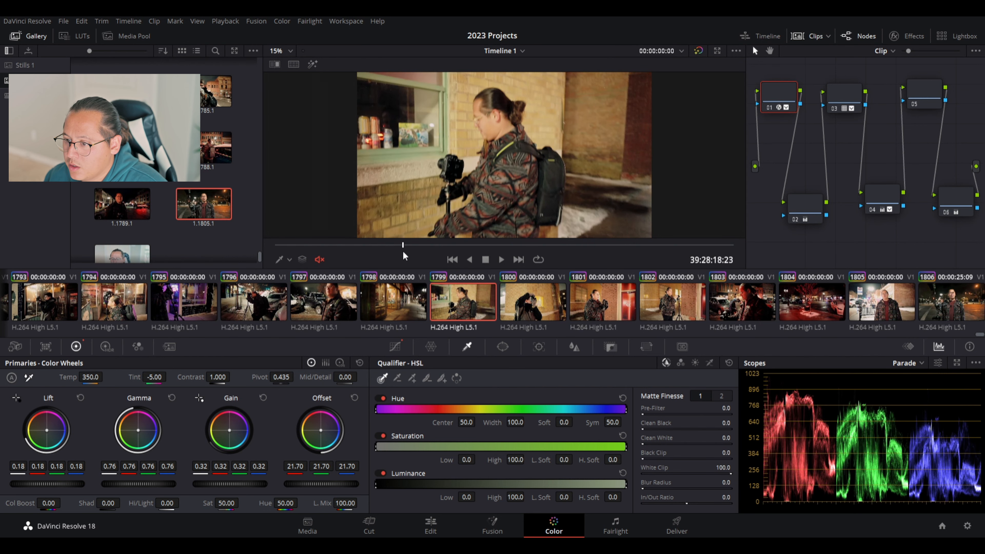
pyautogui.click(403, 247)
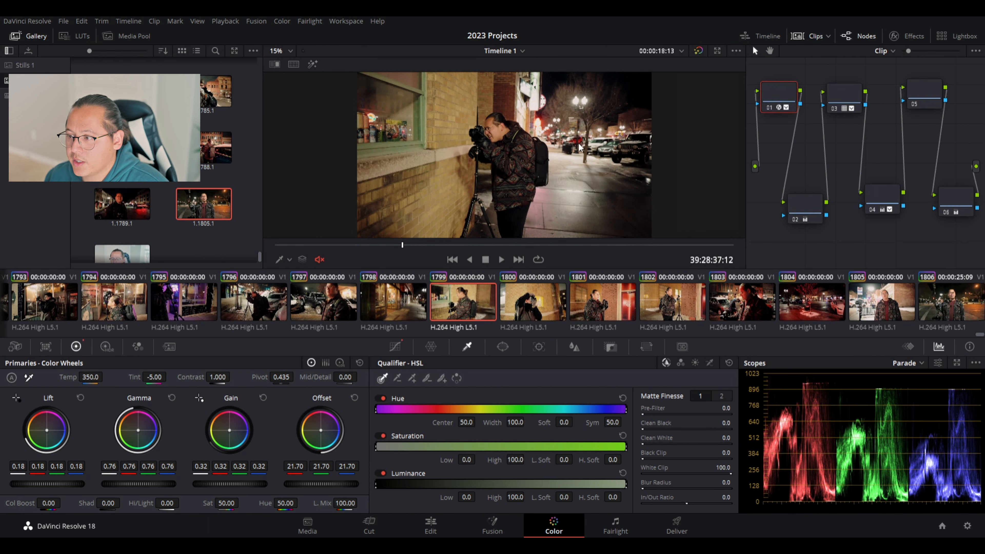
pyautogui.click(698, 51)
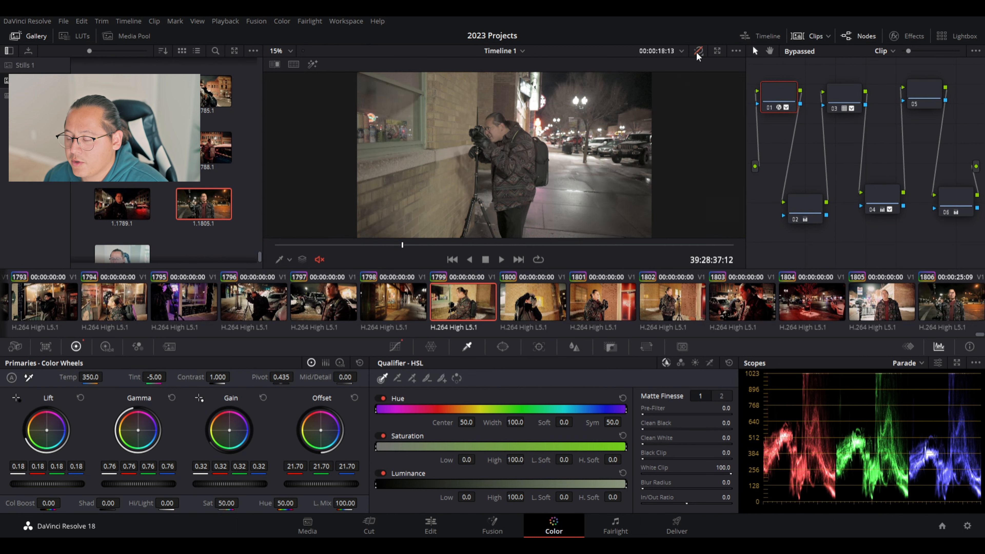
pyautogui.click(698, 52)
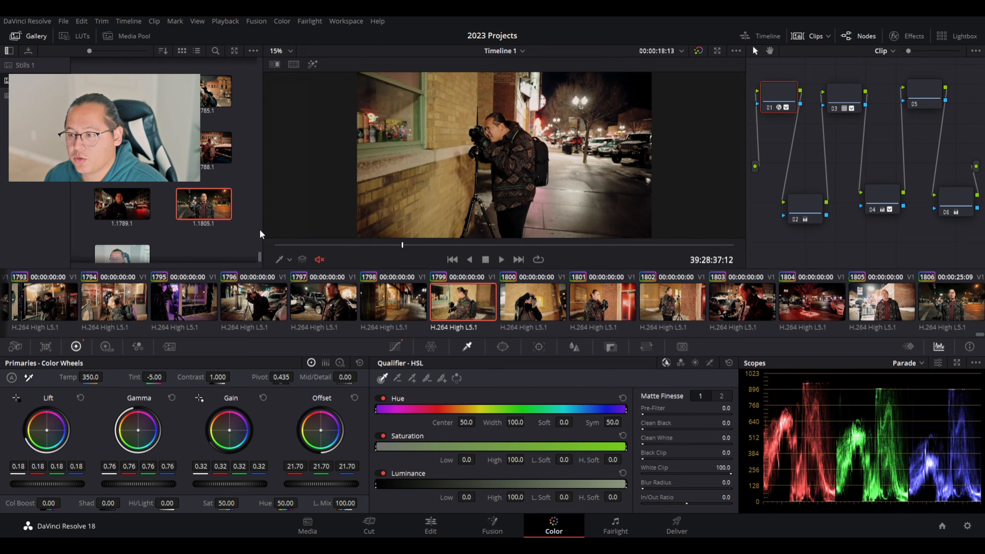
# Apply the saved interview grade to clip 1799, then raise Gamma to 0.04 and Gain to 1.06.
pyautogui.hotkey('ctrl', 'z')
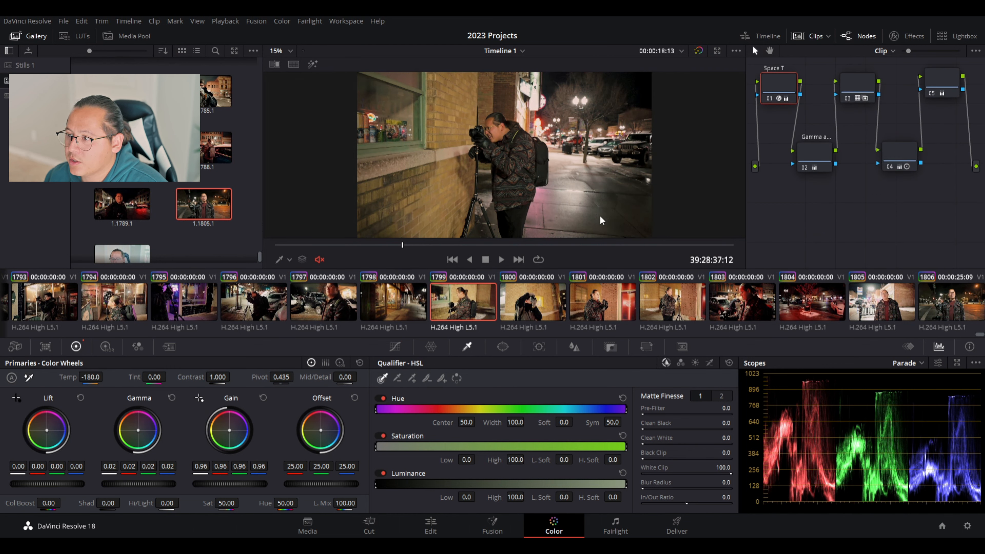
pyautogui.moveTo(781, 87); pyautogui.dragTo(782, 87)
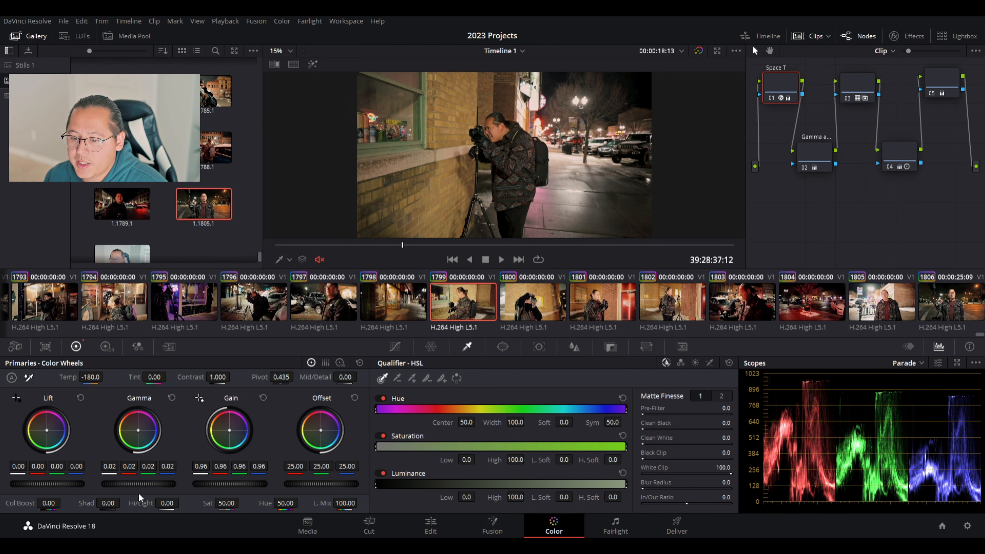
pyautogui.moveTo(128, 485); pyautogui.dragTo(152, 485)
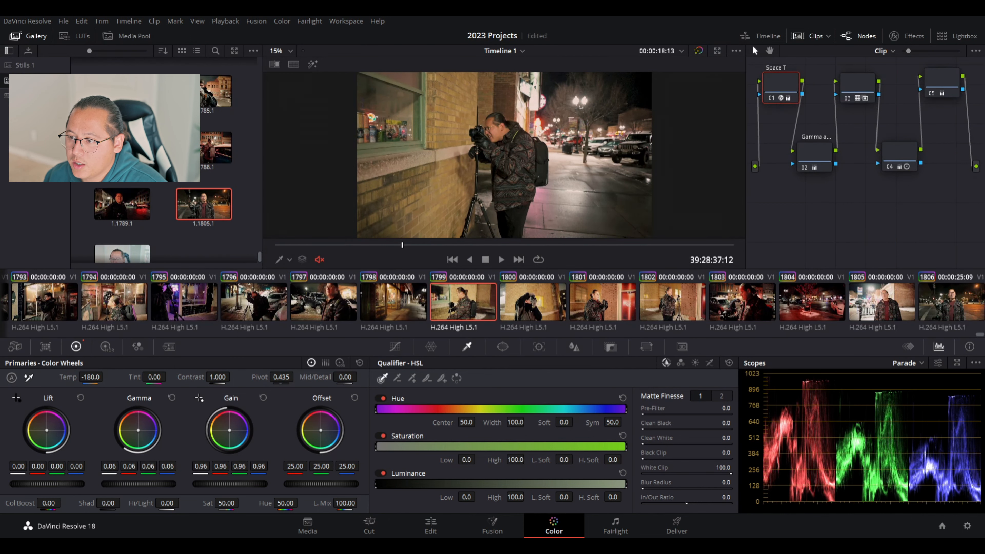
pyautogui.moveTo(238, 488)
pyautogui.mouseDown()
pyautogui.moveTo(227, 488)
pyautogui.moveTo(252, 488)
pyautogui.mouseUp()
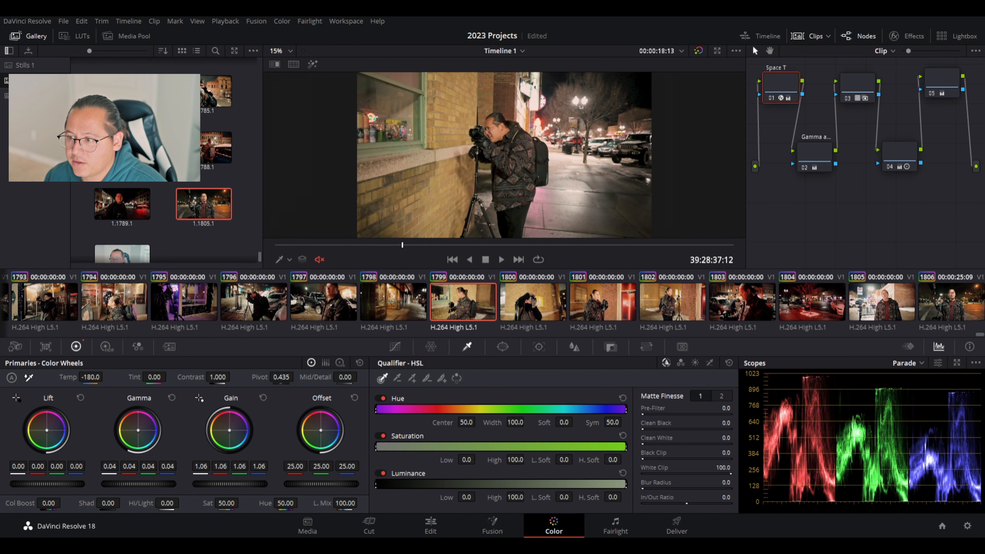
pyautogui.moveTo(60, 491); pyautogui.dragTo(62, 490)
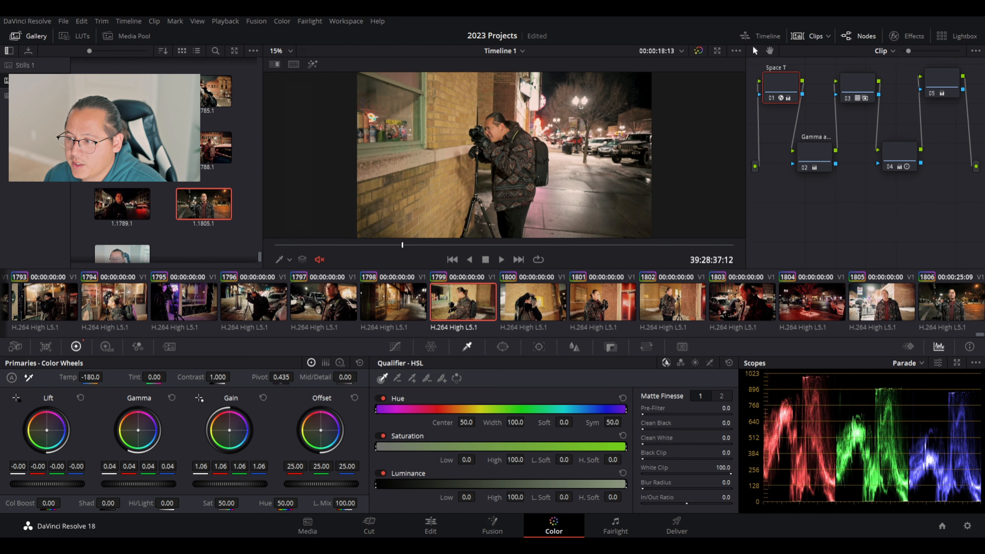
pyautogui.click(495, 245)
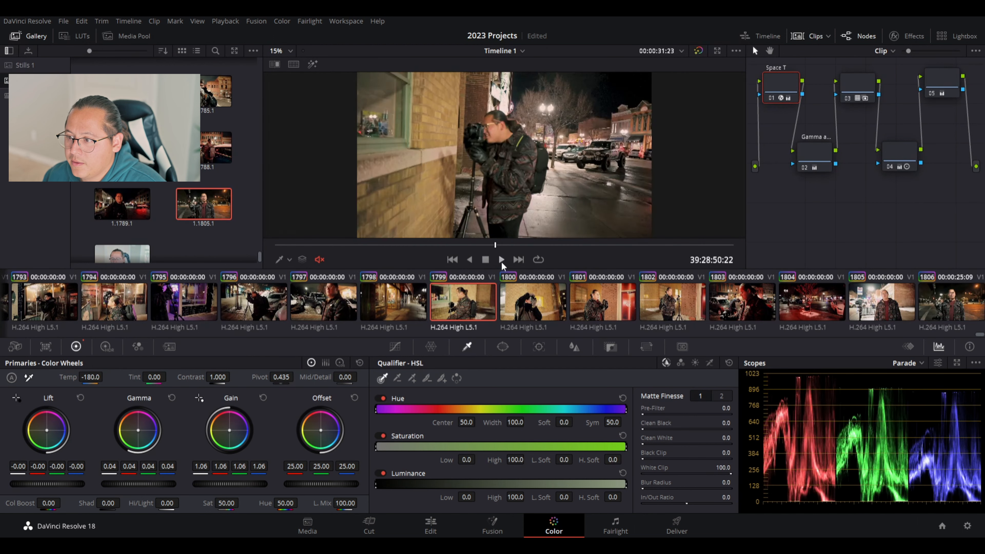
# Scrub and play clip 1799 to review the new grade, then check nodes 02 and 01.
pyautogui.click(334, 245)
pyautogui.click(502, 259)
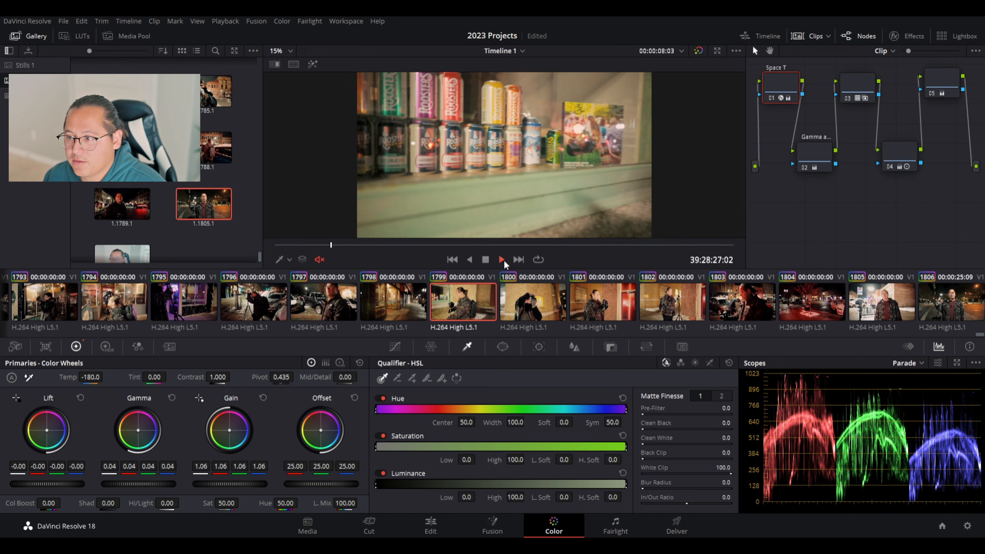
pyautogui.click(602, 245)
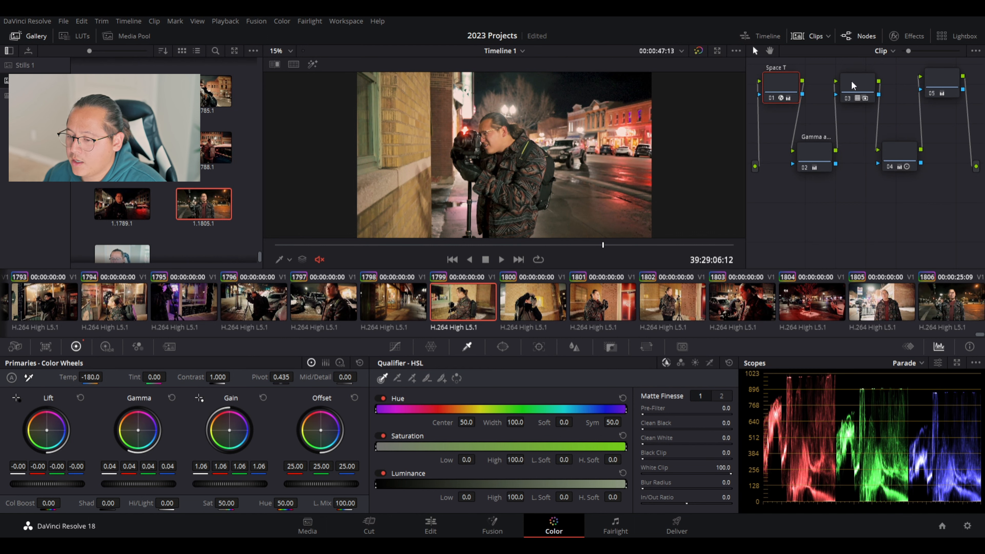
pyautogui.click(809, 152)
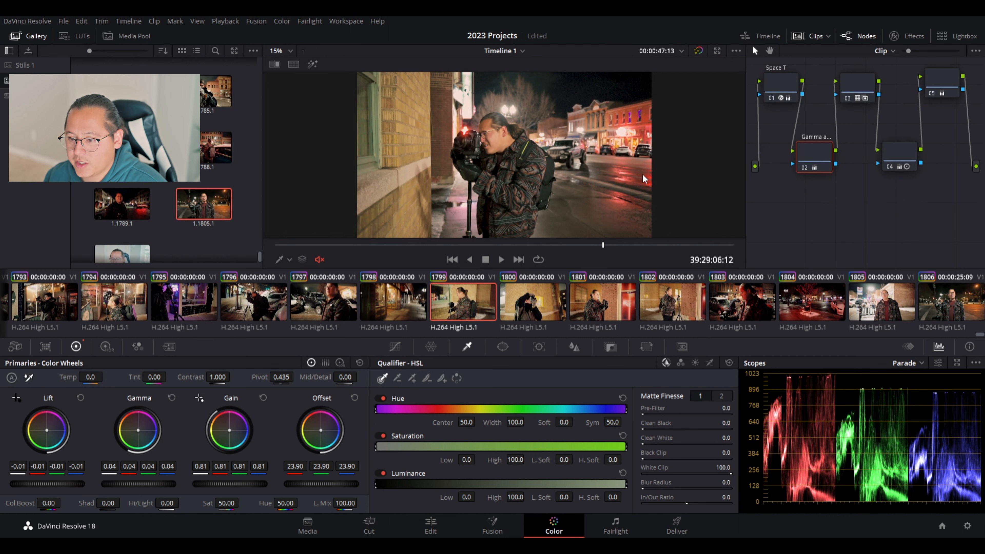
pyautogui.click(778, 93)
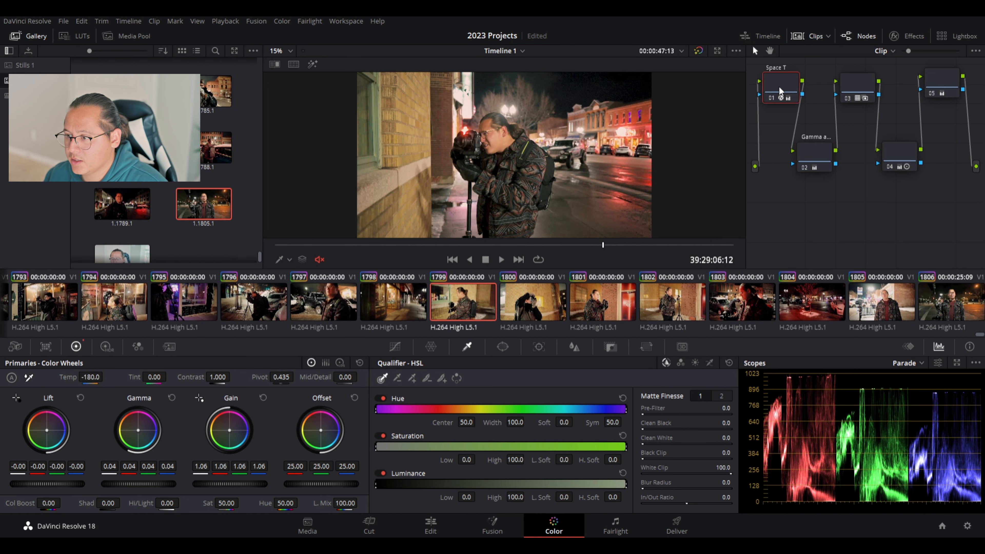